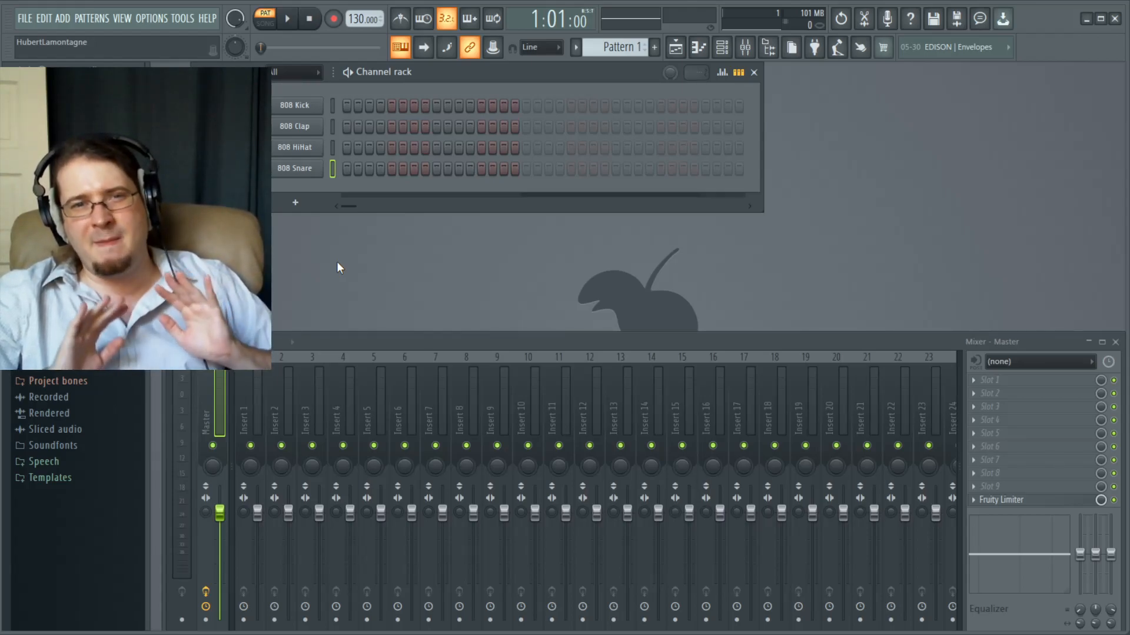
Add a chipsynth OPS7 instrument to the channel rack and move its plugin window up until the full interface is in view.
{"action": "key", "text": "ctrl+s"}
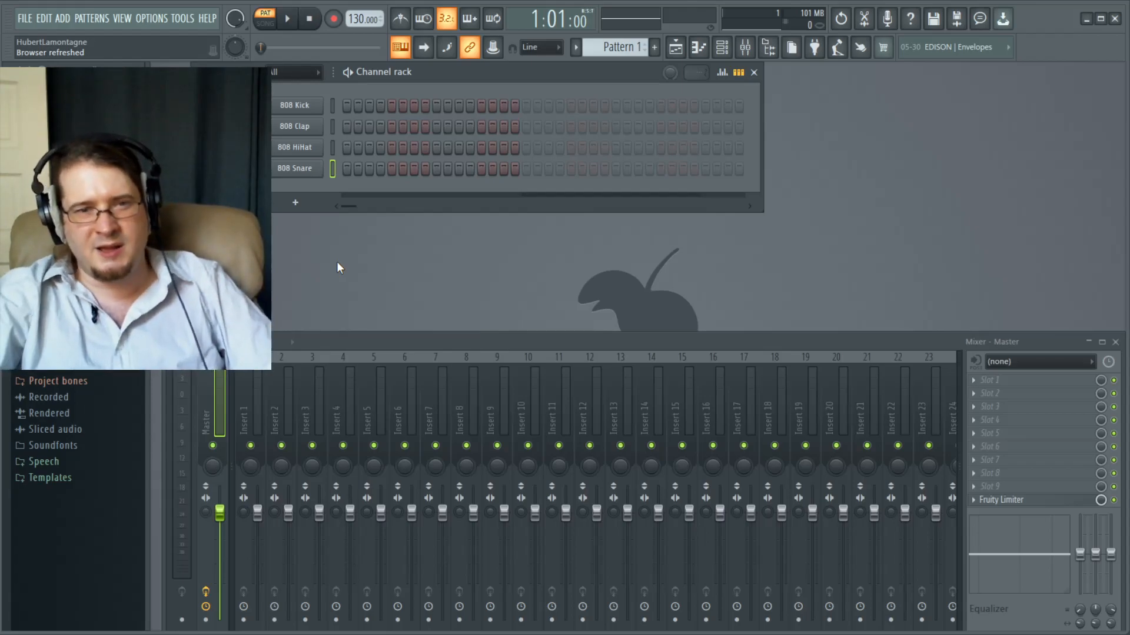
{"action": "left_click", "coordinate": [436, 139]}
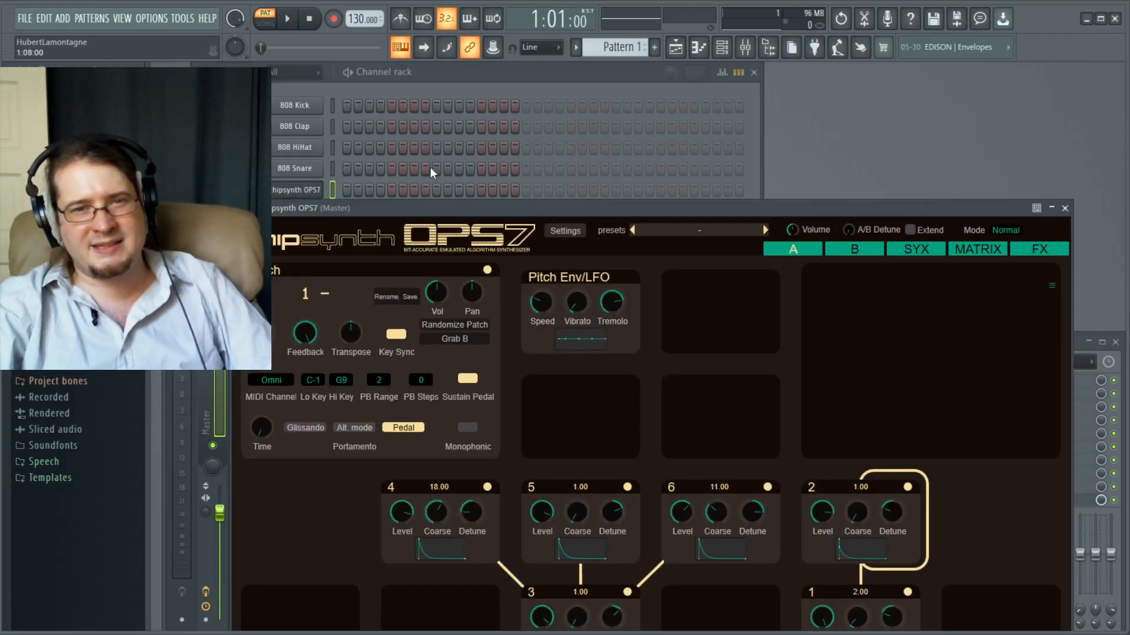
{"action": "left_click_drag", "start_coordinate": [426, 207], "coordinate": [477, 69]}
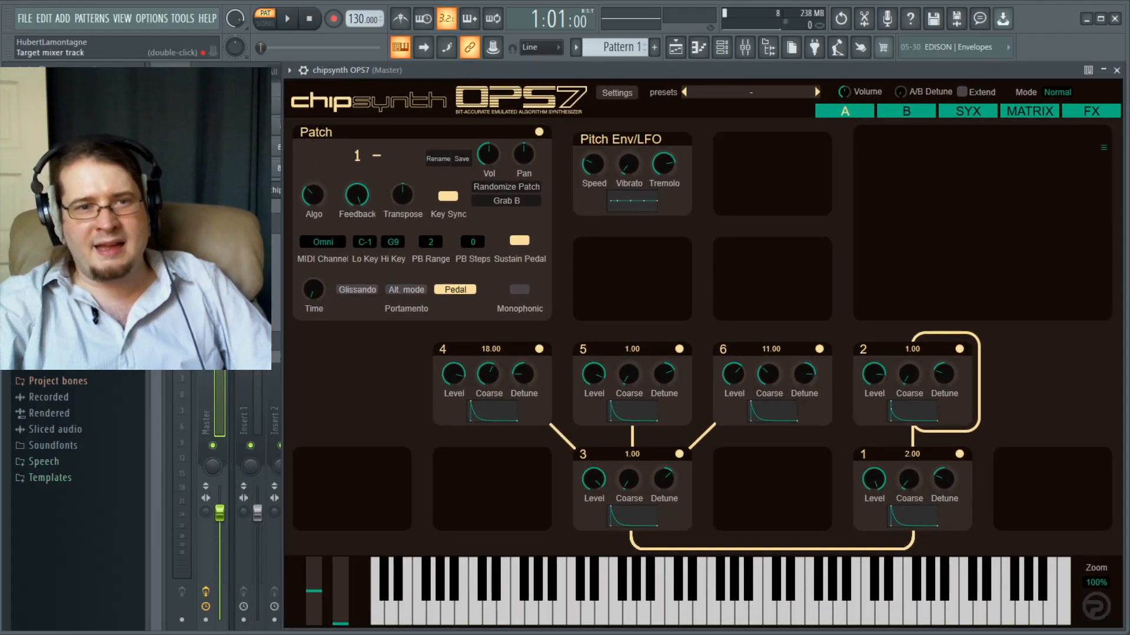
Load the Init preset in chipsynth OPS7 and audition it by playing C#5 a few times.
{"action": "left_click", "coordinate": [254, 189]}
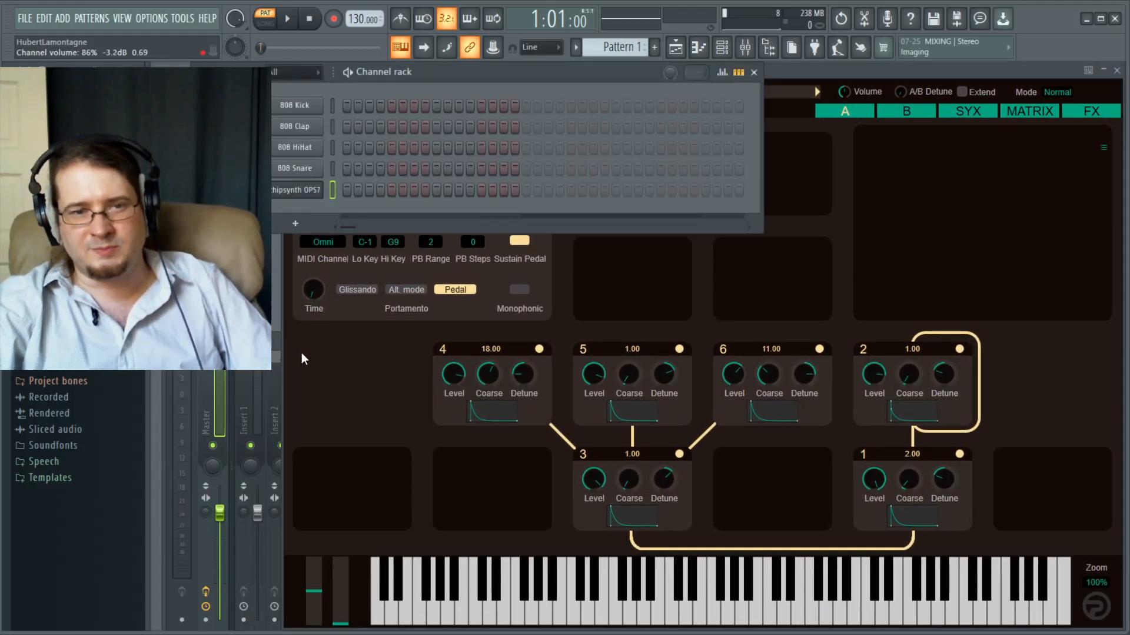
{"action": "left_click", "coordinate": [301, 353]}
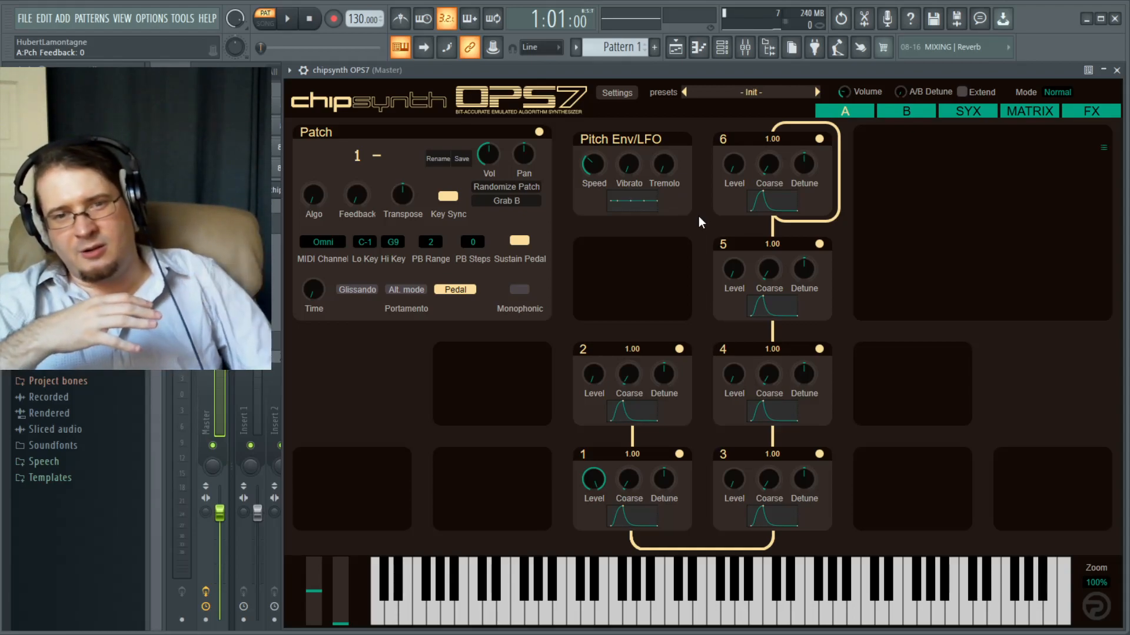
{"action": "key", "text": "s"}
{"action": "key", "text": "s"}
{"action": "key", "text": "s"}
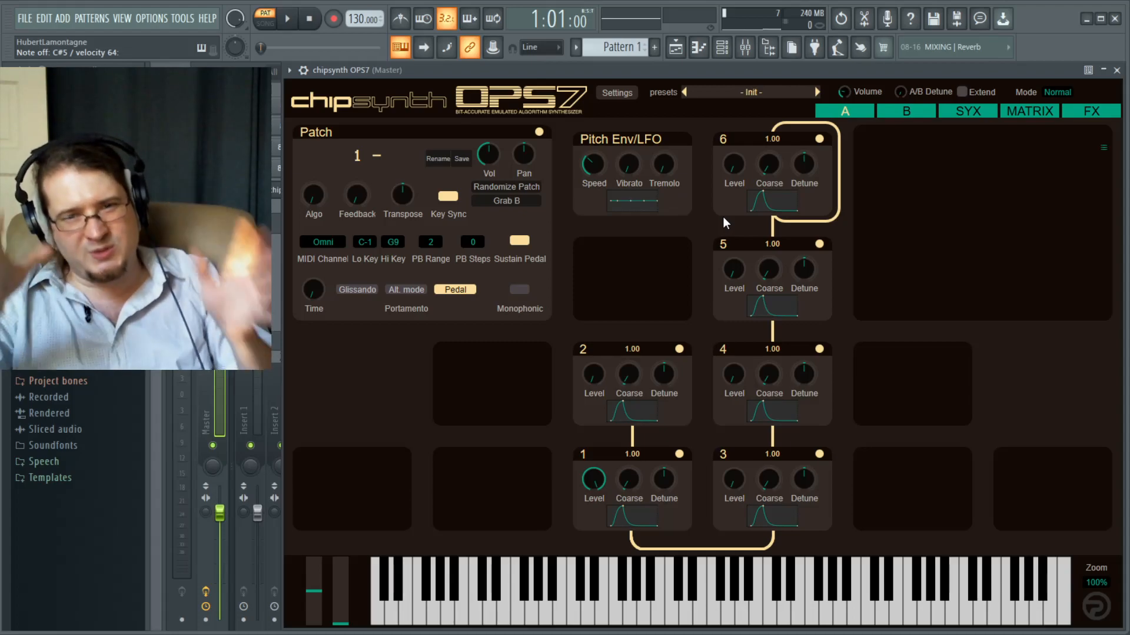
Switch off operators 6, 5, 4 and 3, leaving only operators 1 and 2 active.
{"action": "left_click", "coordinate": [820, 139]}
{"action": "left_click", "coordinate": [820, 245]}
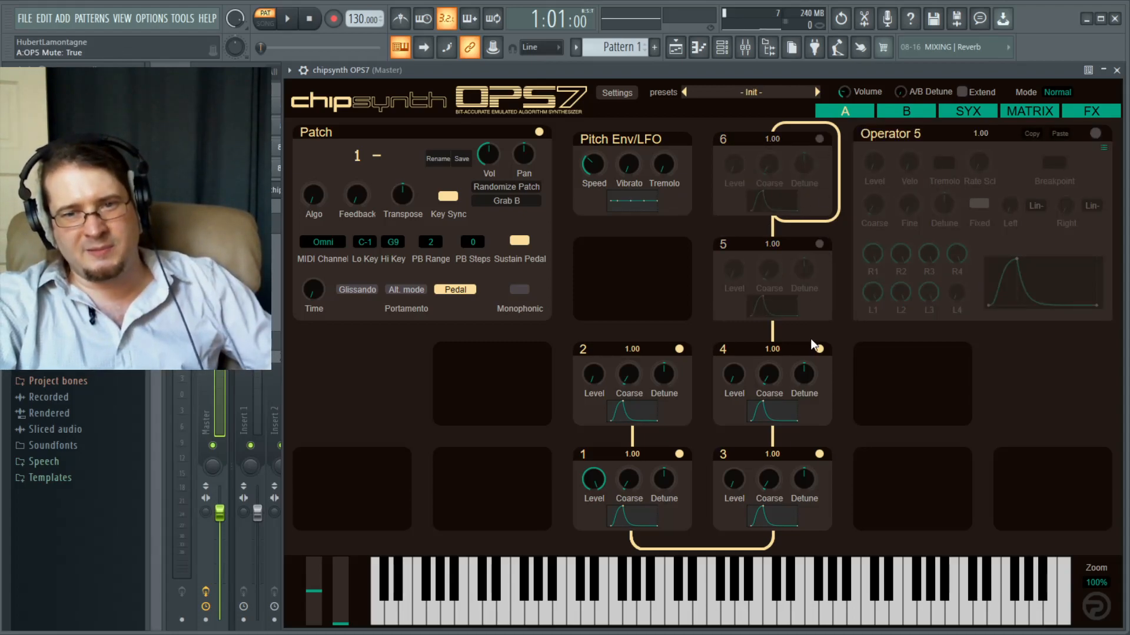
{"action": "left_click", "coordinate": [818, 350]}
{"action": "left_click", "coordinate": [819, 455]}
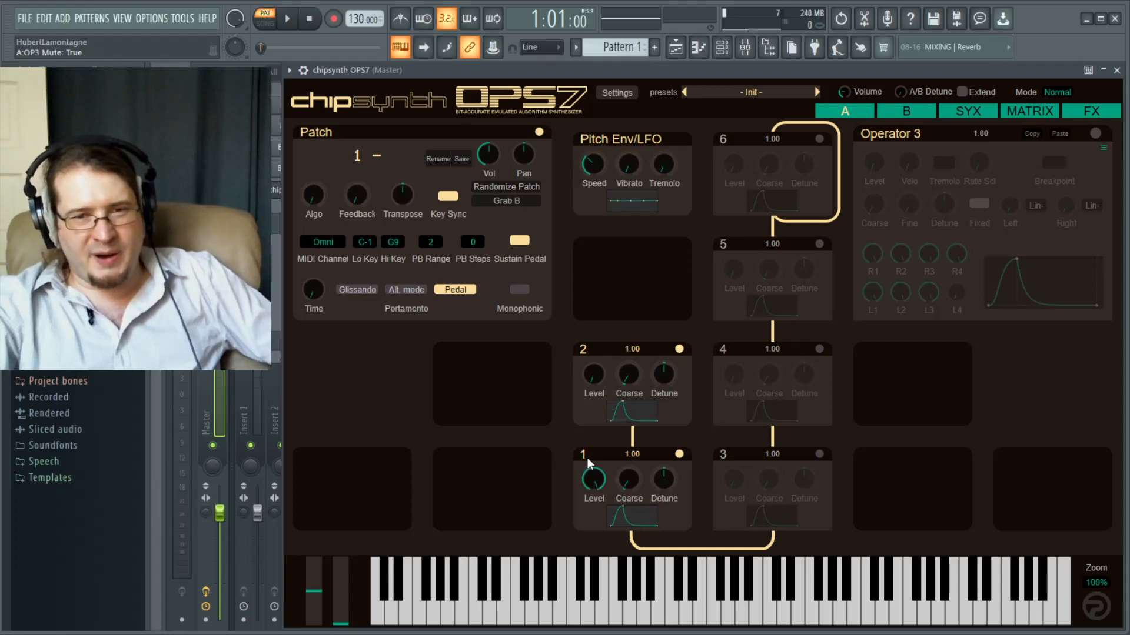
Try varying the levels of operators 1 and 2, lowering operator 1 to 86.
{"action": "left_click_drag", "start_coordinate": [590, 461], "coordinate": [570, 478]}
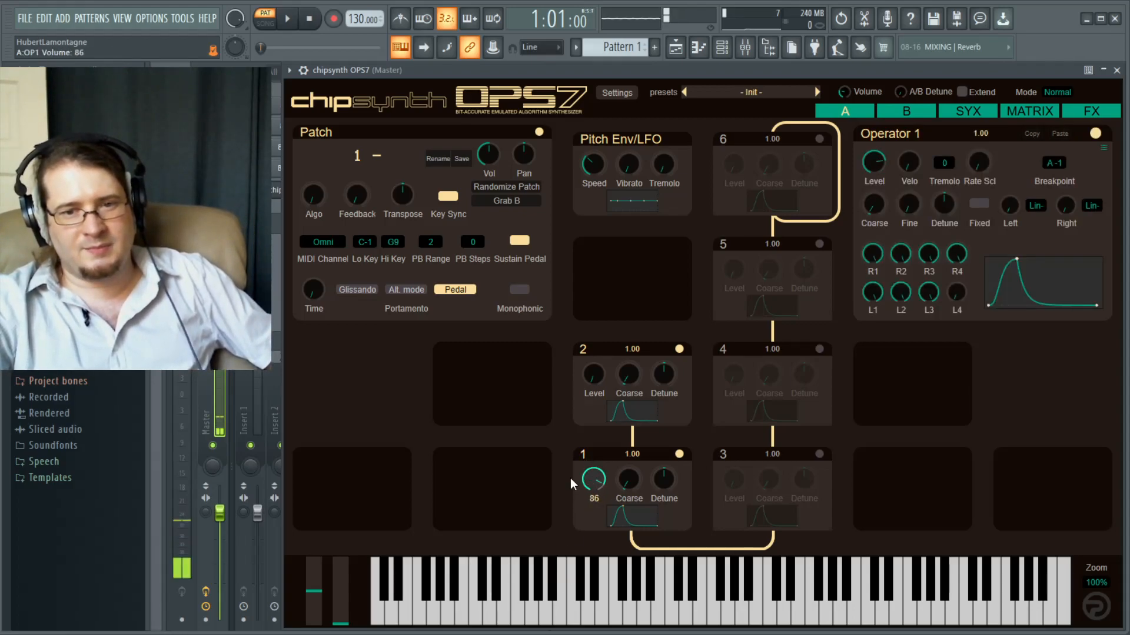
{"action": "left_click_drag", "start_coordinate": [605, 374], "coordinate": [595, 428]}
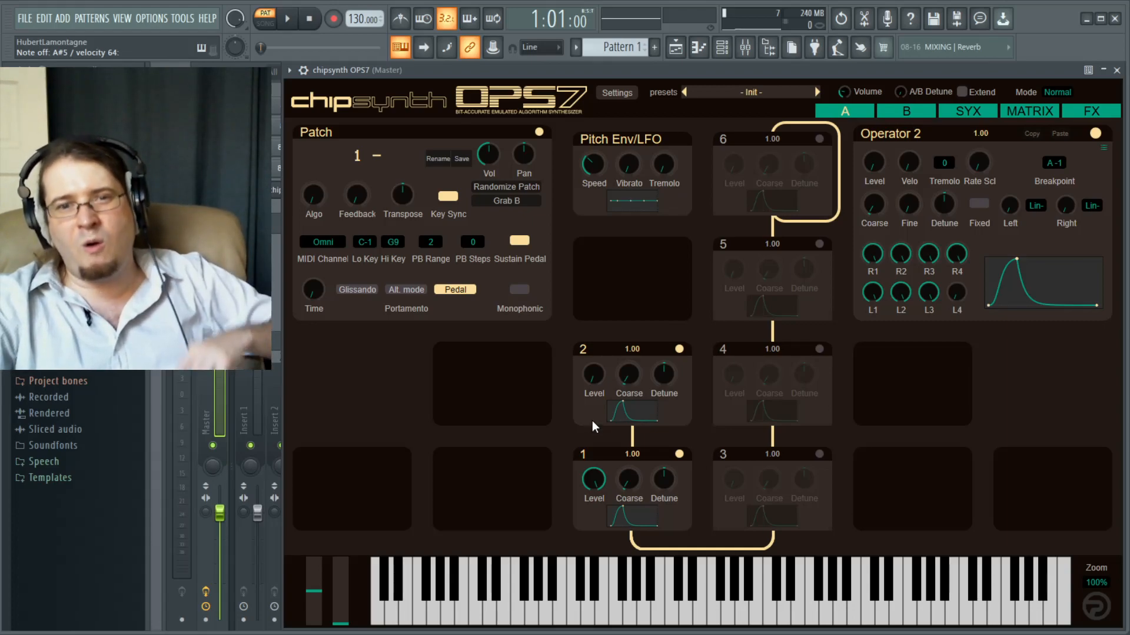
Raise operator 2's level to 79 and give its envelope a falling decay with L3 at minimum and R3 at about 27.
{"action": "mouse_move", "coordinate": [932, 300]}
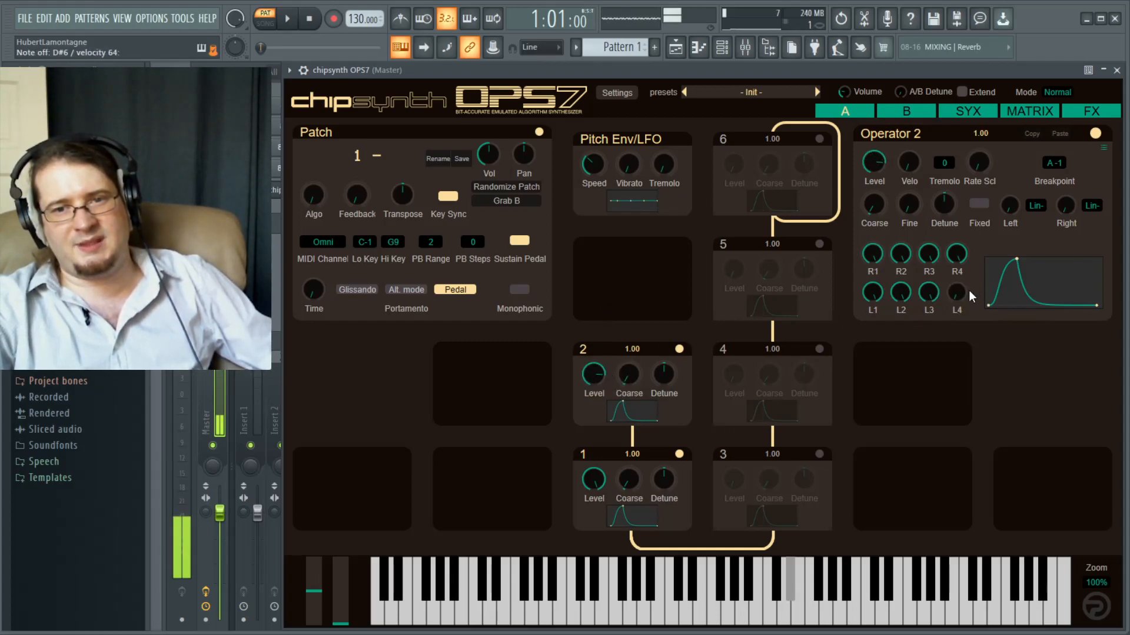
{"action": "left_click_drag", "start_coordinate": [931, 291], "coordinate": [919, 462]}
{"action": "left_click_drag", "start_coordinate": [931, 258], "coordinate": [924, 313]}
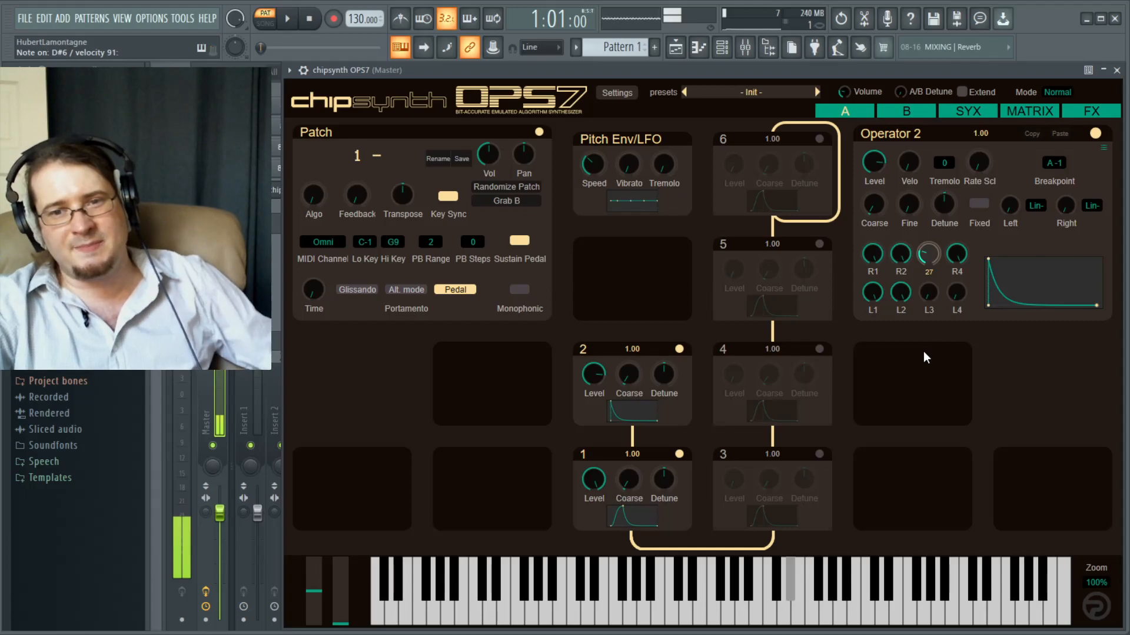
{"action": "left_click_drag", "start_coordinate": [924, 351], "coordinate": [923, 348]}
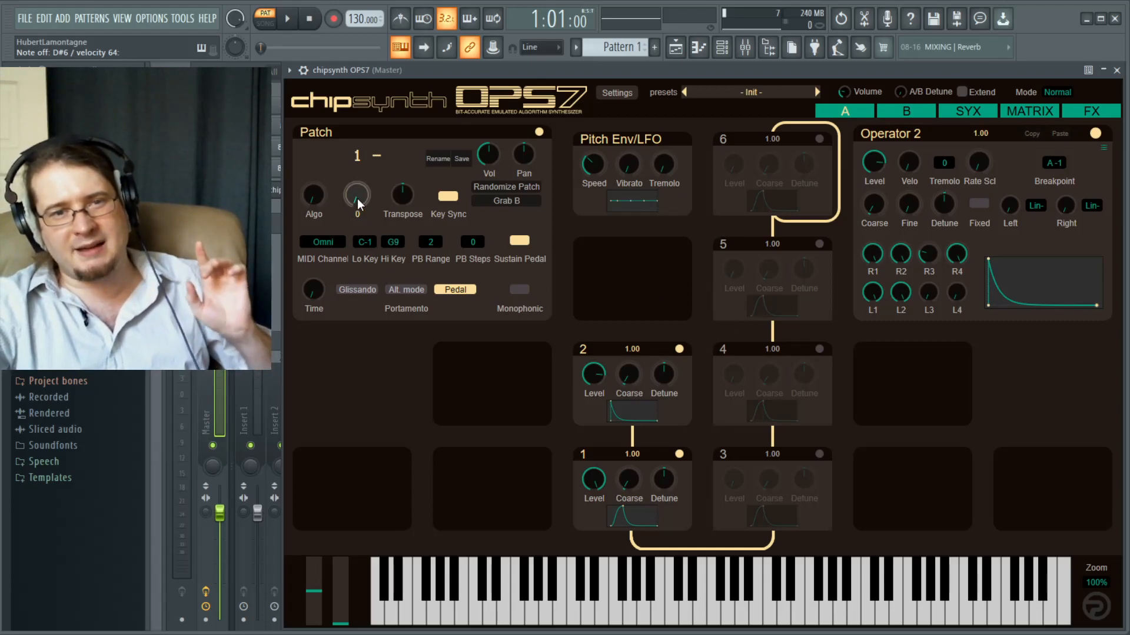
Switch the patch to algorithm 2 and raise its feedback to the maximum while playing A#5.
{"action": "scroll", "coordinate": [310, 196], "scroll_direction": "up", "scroll_amount": 1}
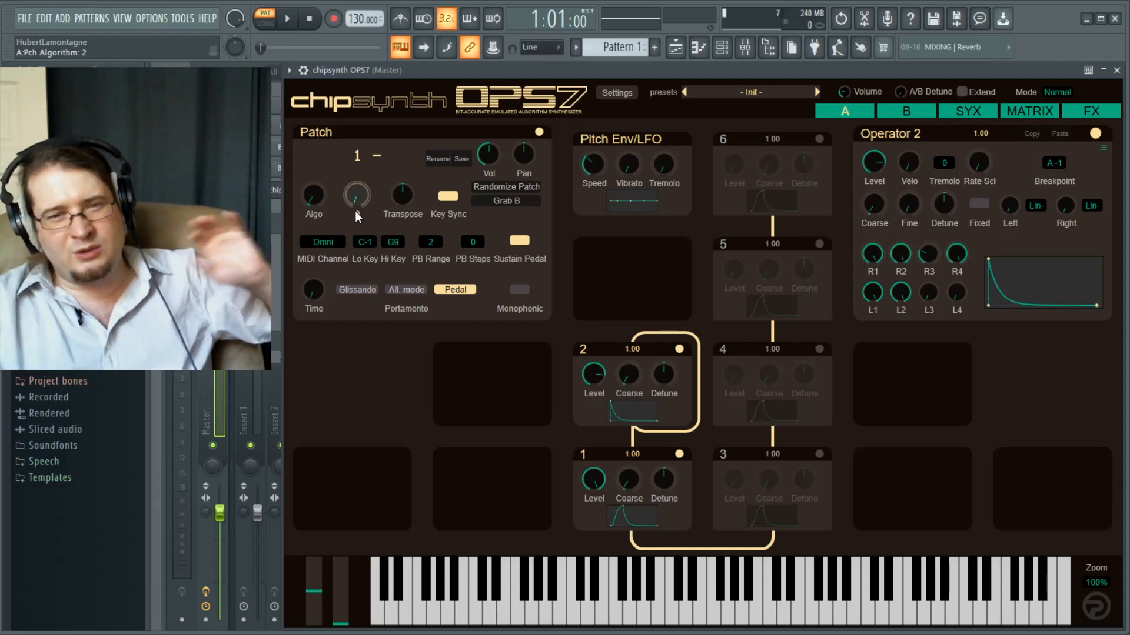
{"action": "key", "text": "j"}
{"action": "scroll", "coordinate": [355, 199], "scroll_direction": "up", "scroll_amount": 7}
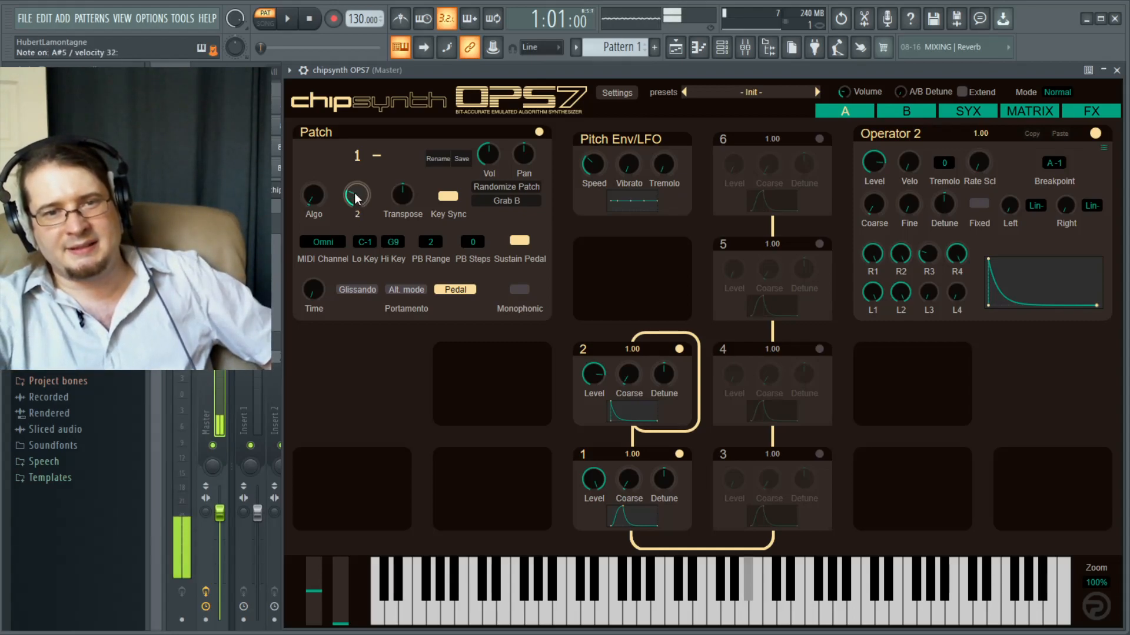
{"action": "key", "text": "j"}
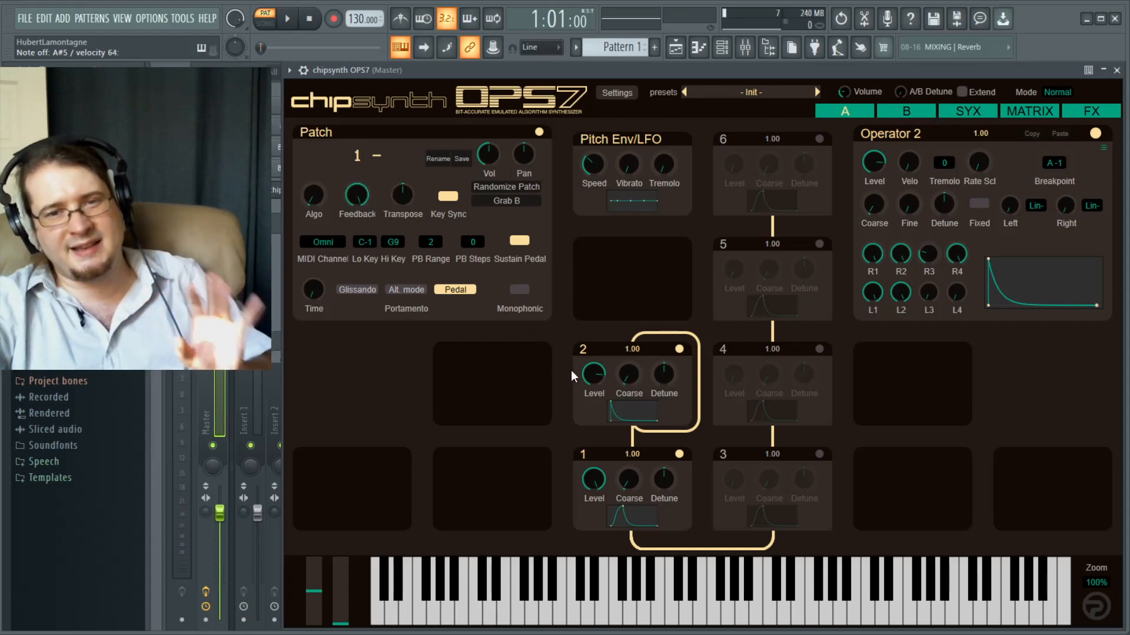
Try operator 2's coarse tuning at 2, 3, 4 and 5 while varying its level.
{"action": "mouse_move", "coordinate": [590, 380]}
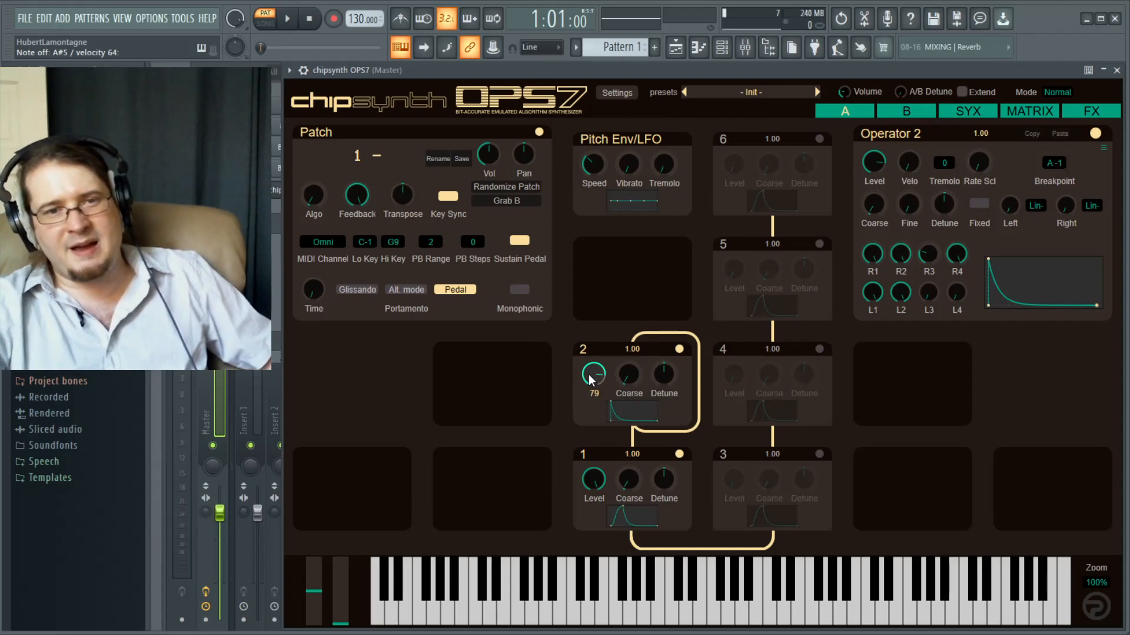
{"action": "mouse_move", "coordinate": [591, 380]}
{"action": "left_mouse_down"}
{"action": "mouse_move", "coordinate": [596, 358]}
{"action": "mouse_move", "coordinate": [591, 376]}
{"action": "left_mouse_up"}
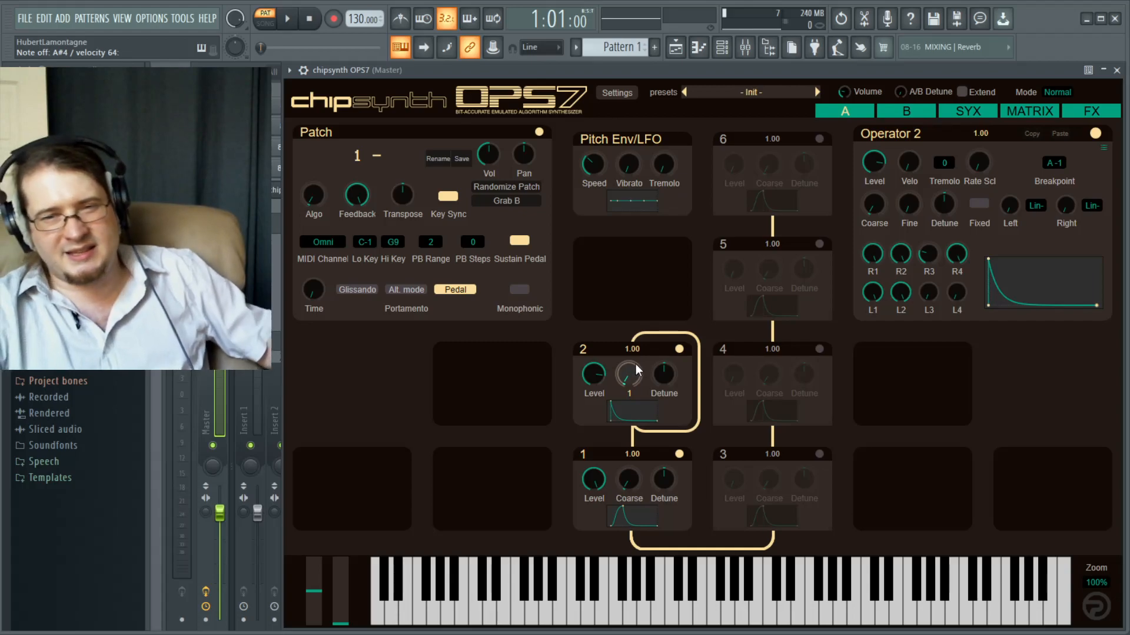
{"action": "scroll", "coordinate": [630, 381], "scroll_direction": "up", "scroll_amount": 1}
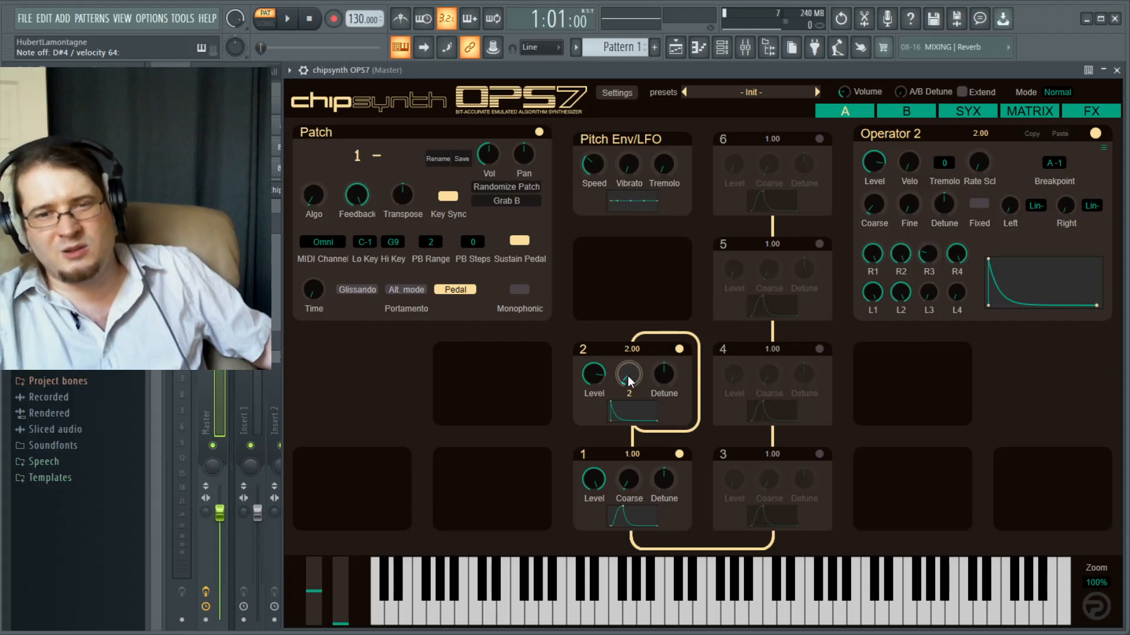
{"action": "left_click_drag", "start_coordinate": [594, 374], "coordinate": [593, 388]}
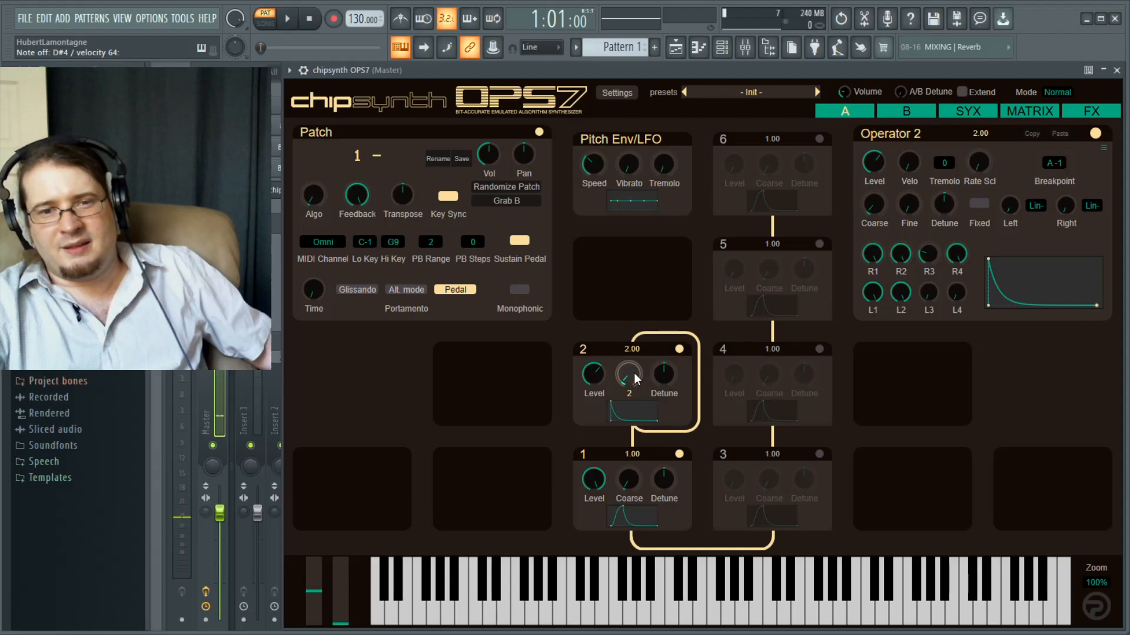
{"action": "scroll", "coordinate": [634, 373], "scroll_direction": "up", "scroll_amount": 1}
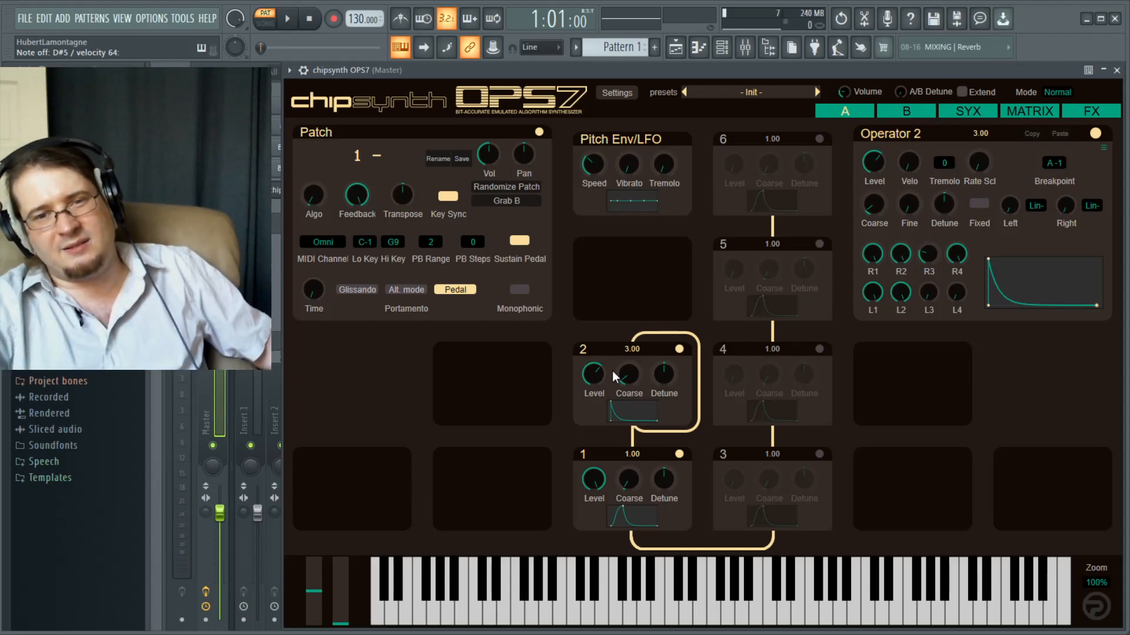
{"action": "scroll", "coordinate": [629, 369], "scroll_direction": "up", "scroll_amount": 1}
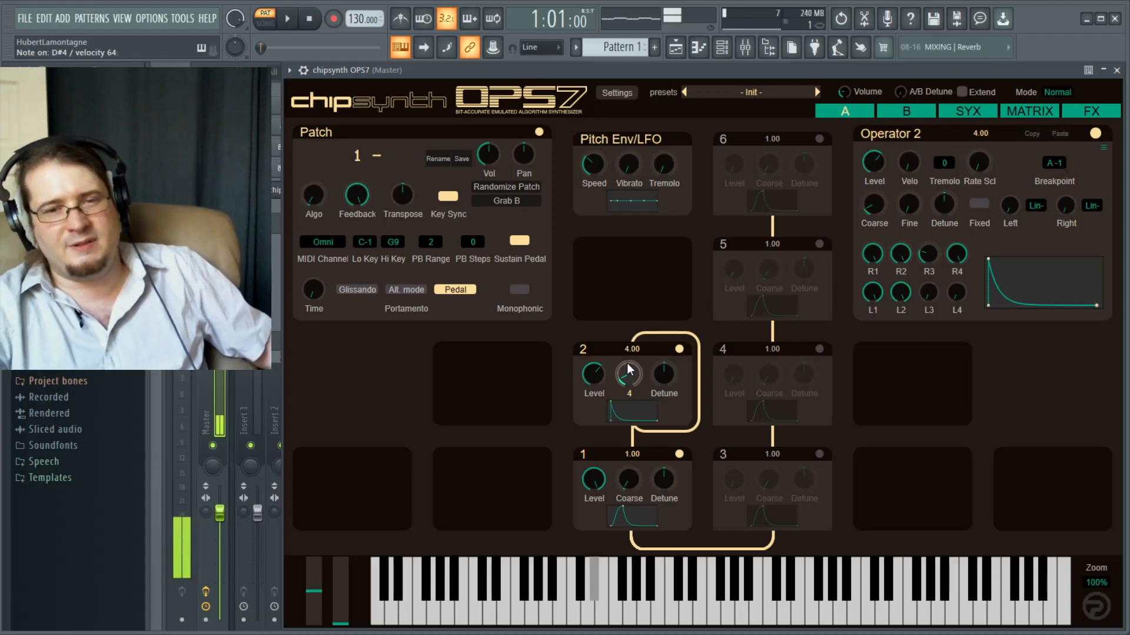
{"action": "scroll", "coordinate": [629, 370], "scroll_direction": "up", "scroll_amount": 1}
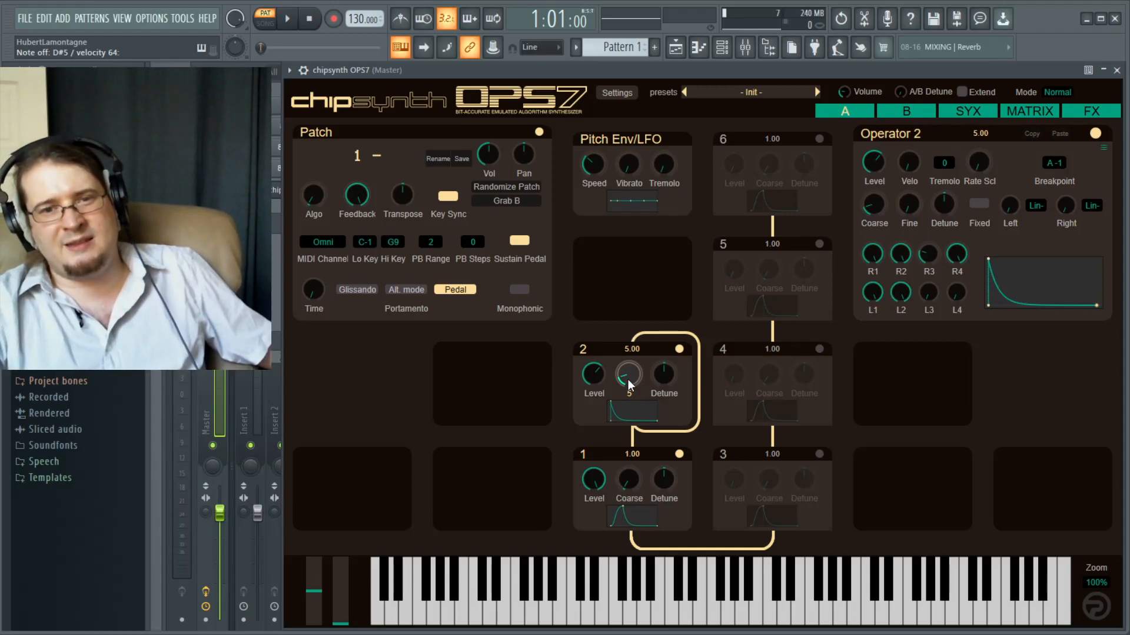
Audition operator 2's coarse tuning at 8, 7, 12 and 18, return it to 1 and set the operator's level to 80.
{"action": "left_click_drag", "start_coordinate": [620, 384], "coordinate": [633, 379]}
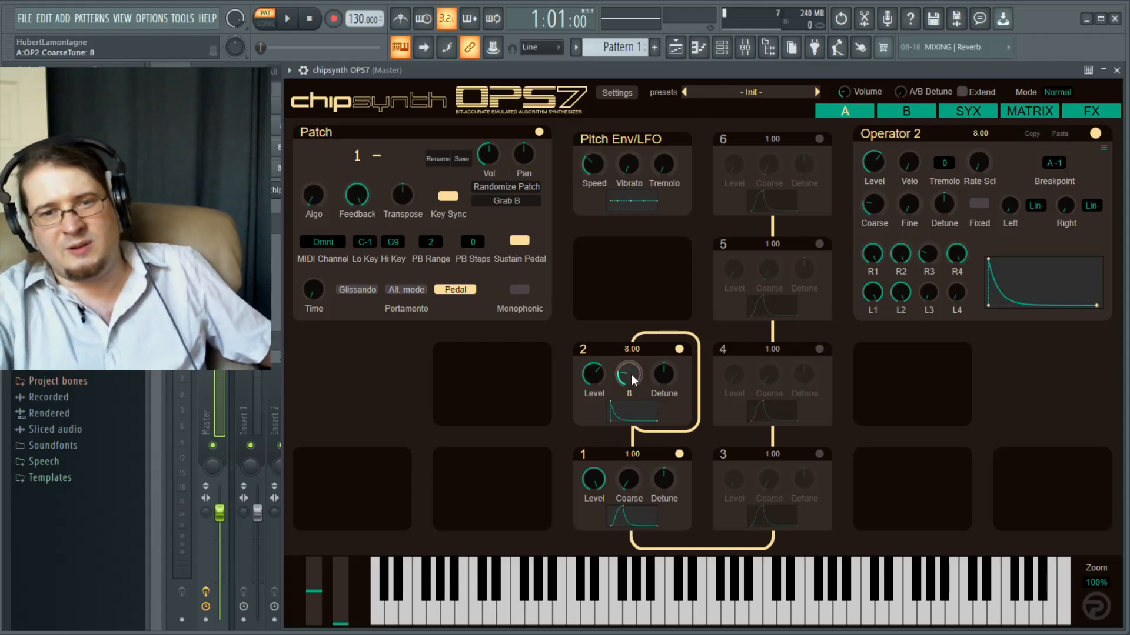
{"action": "scroll", "coordinate": [631, 375], "scroll_direction": "down", "scroll_amount": 1}
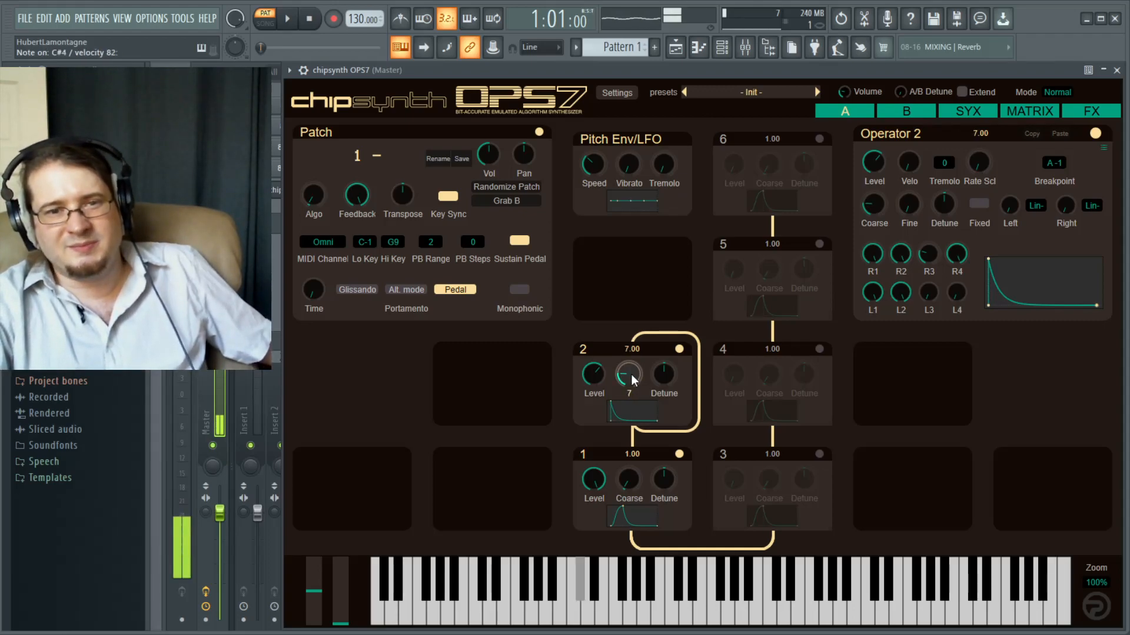
{"action": "scroll", "coordinate": [633, 380], "scroll_direction": "up", "scroll_amount": 11}
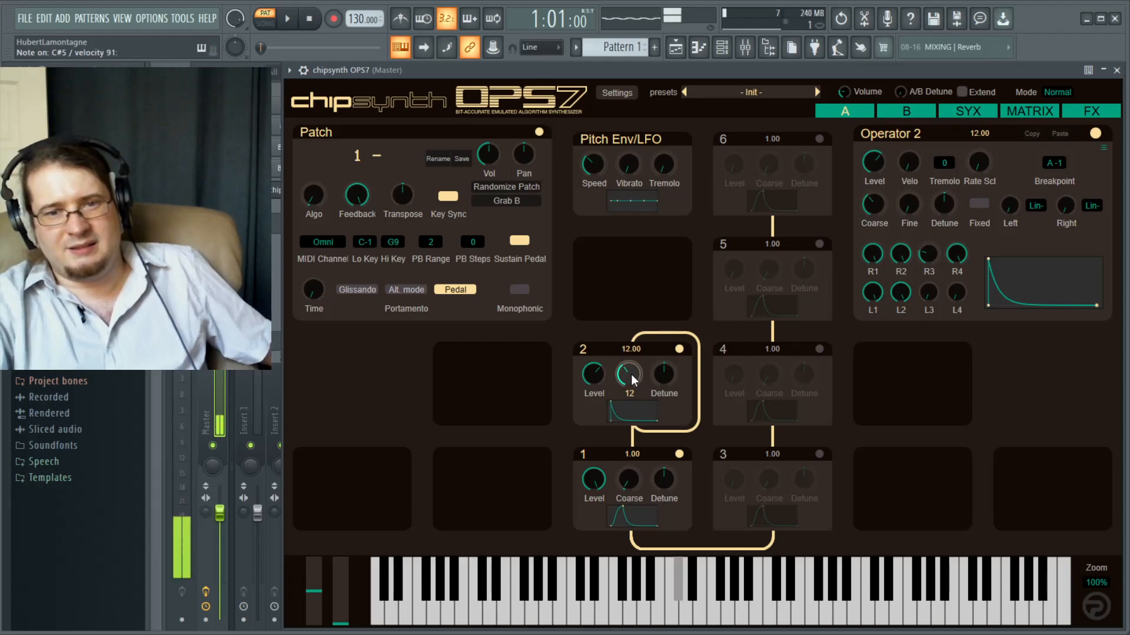
{"action": "scroll", "coordinate": [631, 379], "scroll_direction": "down", "scroll_amount": 11}
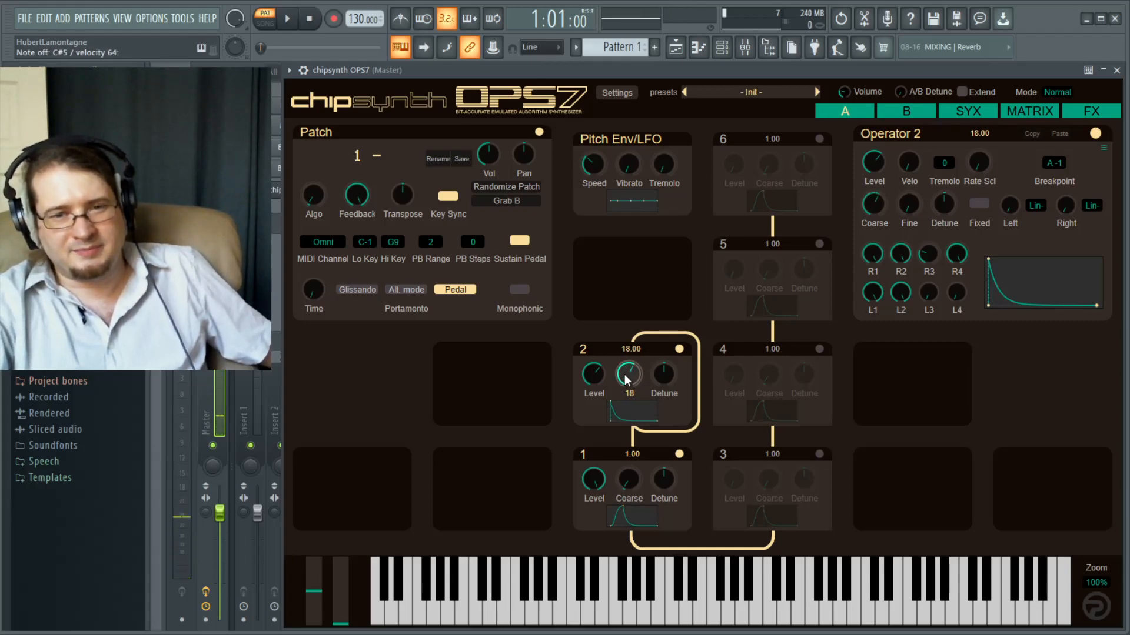
{"action": "scroll", "coordinate": [630, 379], "scroll_direction": "down", "scroll_amount": 6}
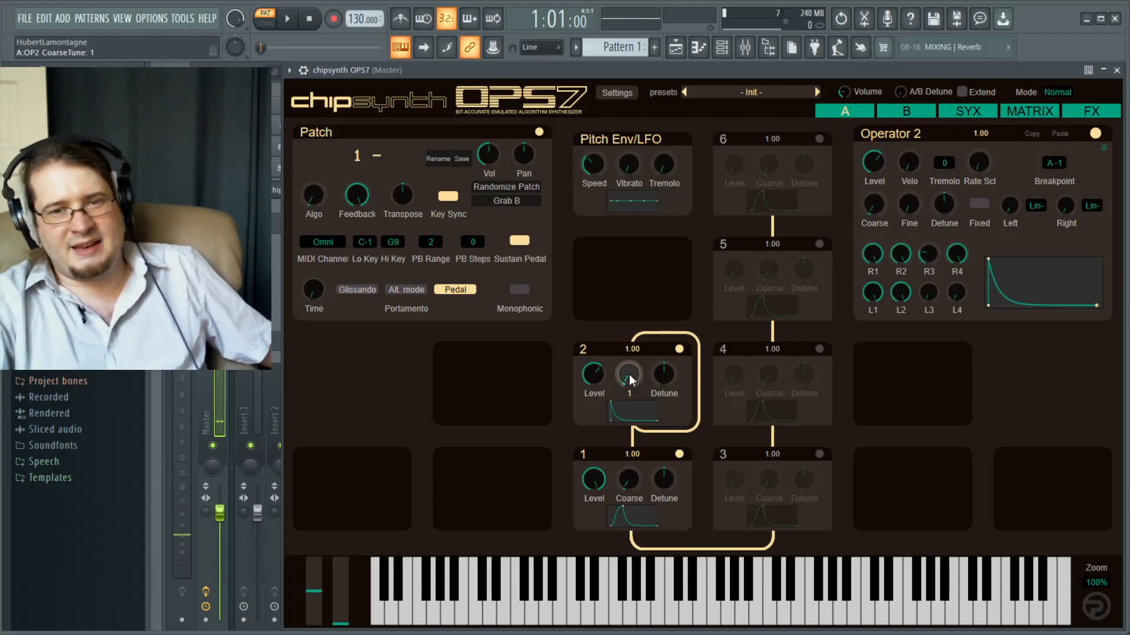
{"action": "left_click_drag", "start_coordinate": [594, 377], "coordinate": [598, 352]}
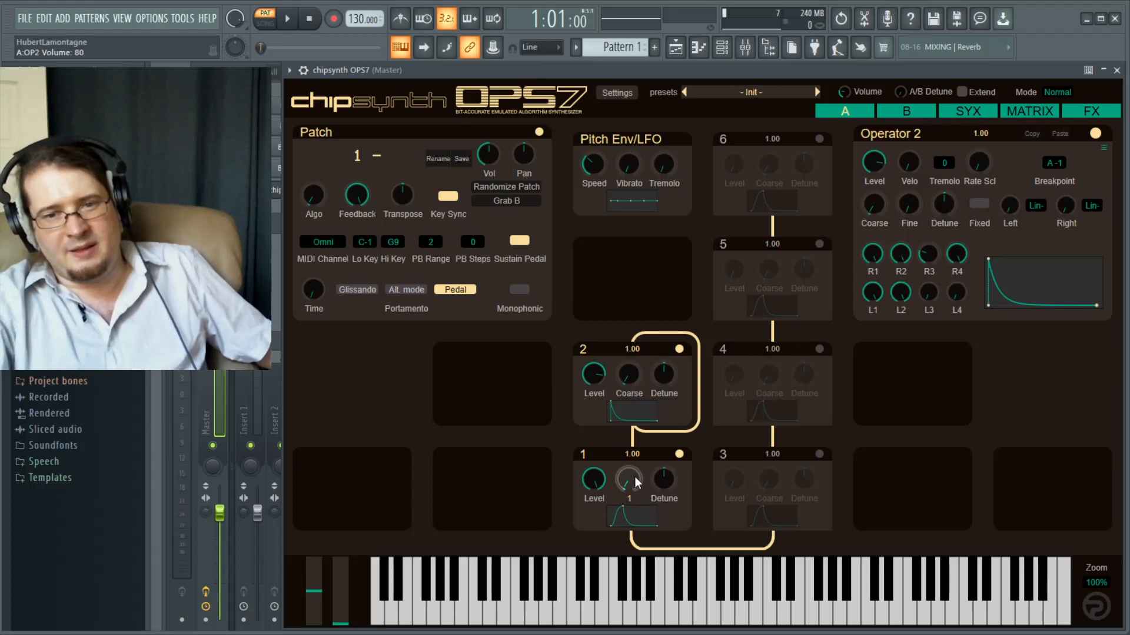
Try operator 1's coarse tuning at 7, return it to 1 and audition the low note C3.
{"action": "left_click_drag", "start_coordinate": [632, 484], "coordinate": [638, 462]}
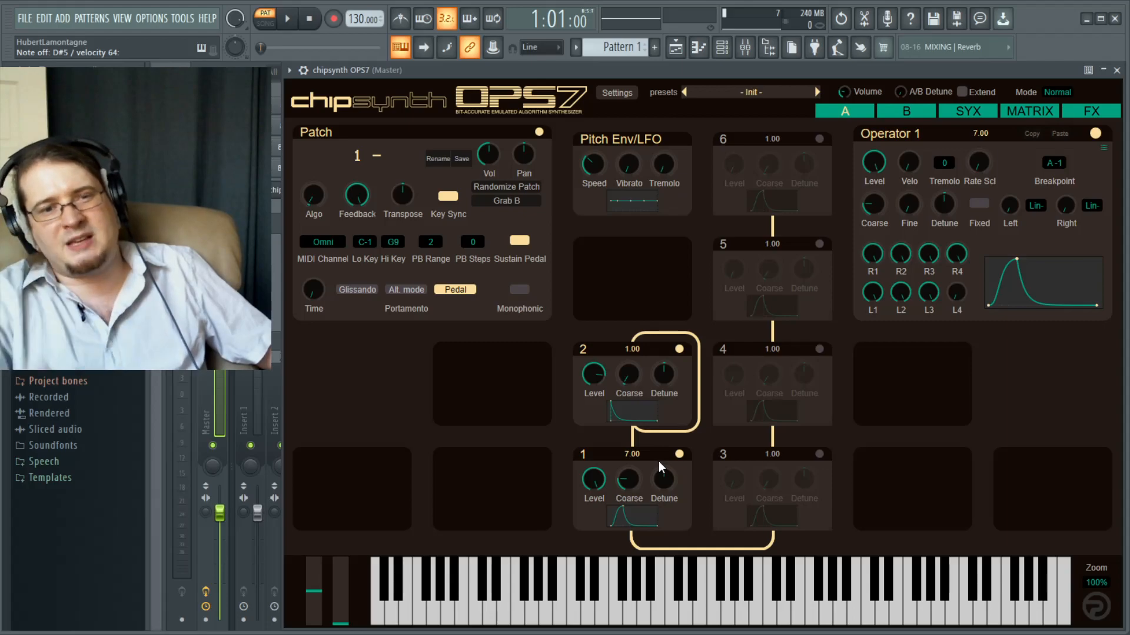
{"action": "mouse_move", "coordinate": [626, 479]}
{"action": "scroll", "coordinate": [630, 479], "scroll_direction": "down", "scroll_amount": 7}
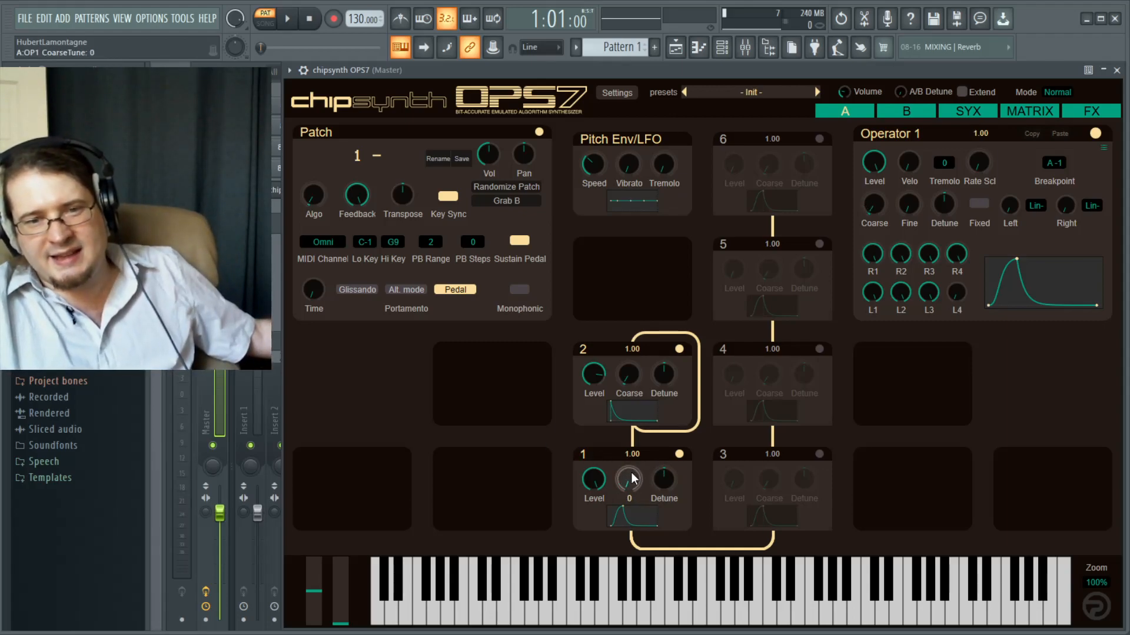
{"action": "key", "text": "z"}
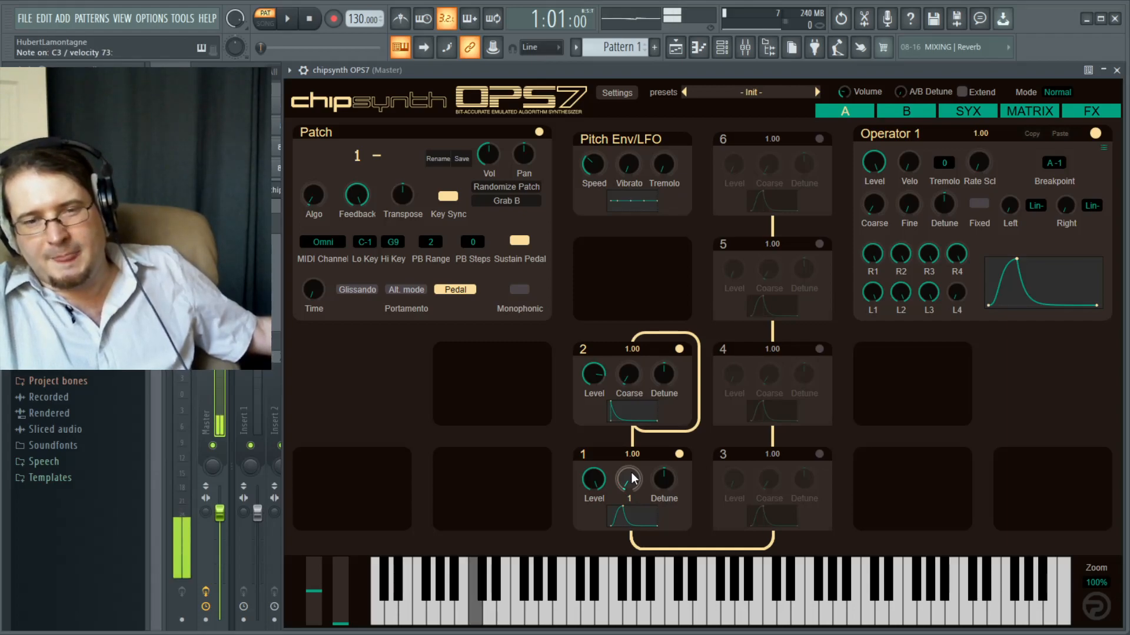
{"action": "key", "text": "z"}
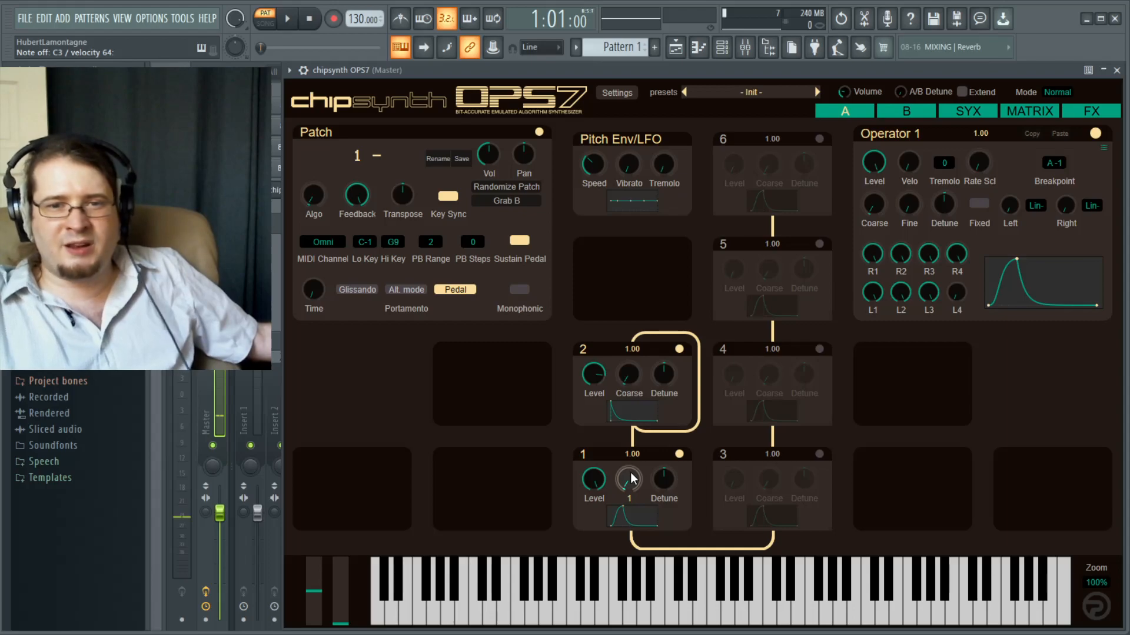
Set operator 1's coarse tuning to 2 and audition the patch with repeated C3 notes.
{"action": "scroll", "coordinate": [629, 479], "scroll_direction": "up", "scroll_amount": 1}
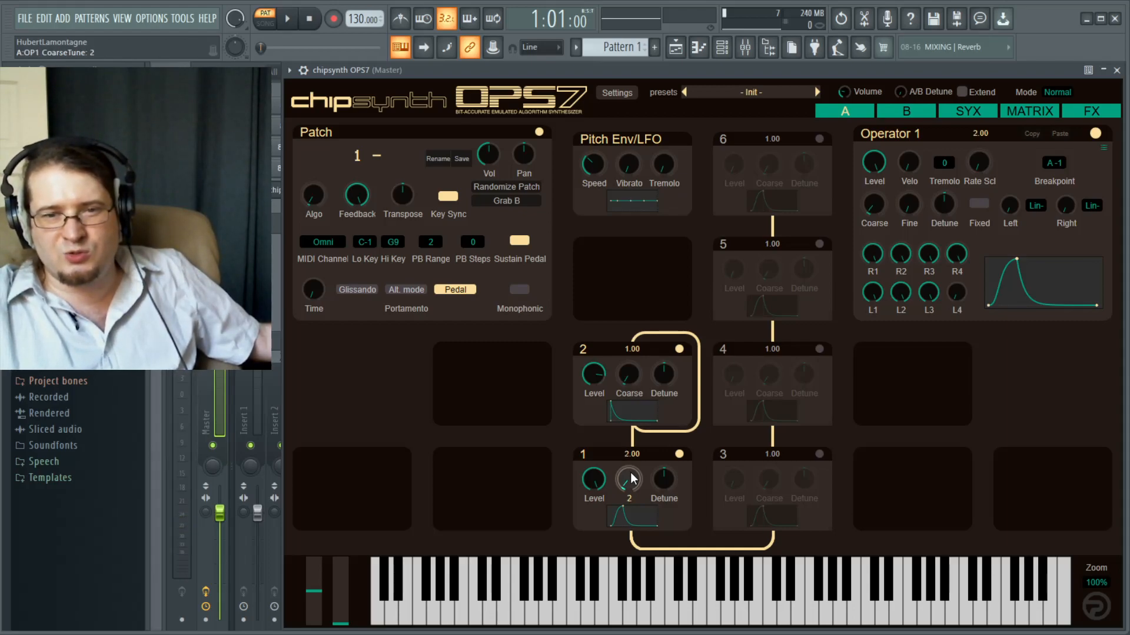
{"action": "key", "text": "z"}
{"action": "key", "text": "z"}
{"action": "key", "text": "z"}
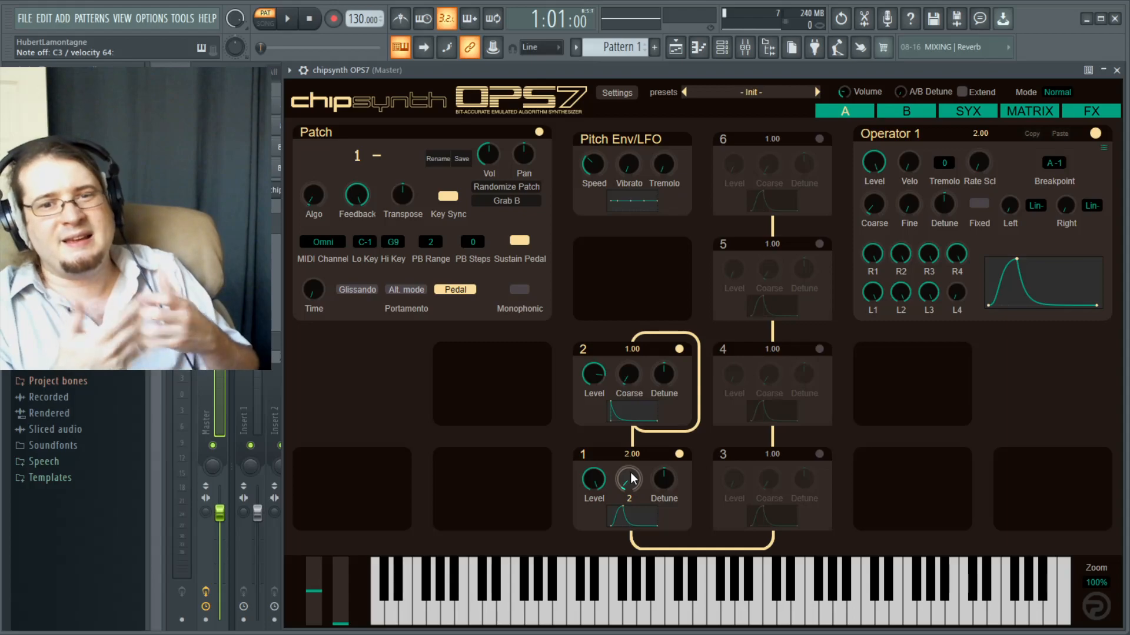
Return operator 1's coarse tuning to 1 and switch off operators 1 and 2.
{"action": "scroll", "coordinate": [630, 474], "scroll_direction": "down", "scroll_amount": 1}
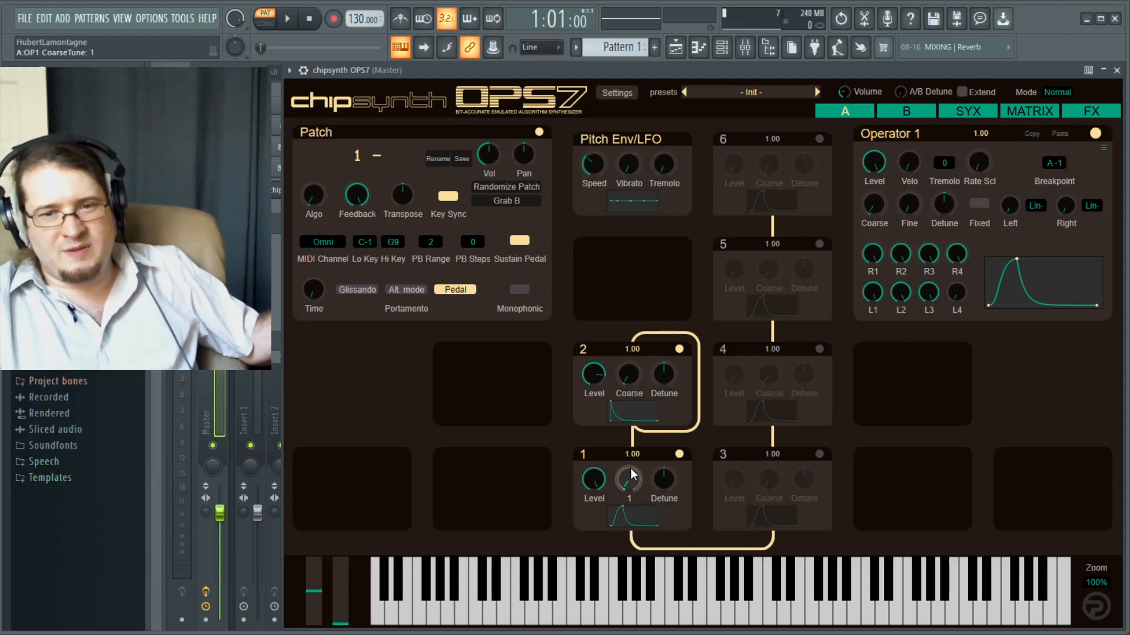
{"action": "left_click", "coordinate": [678, 454]}
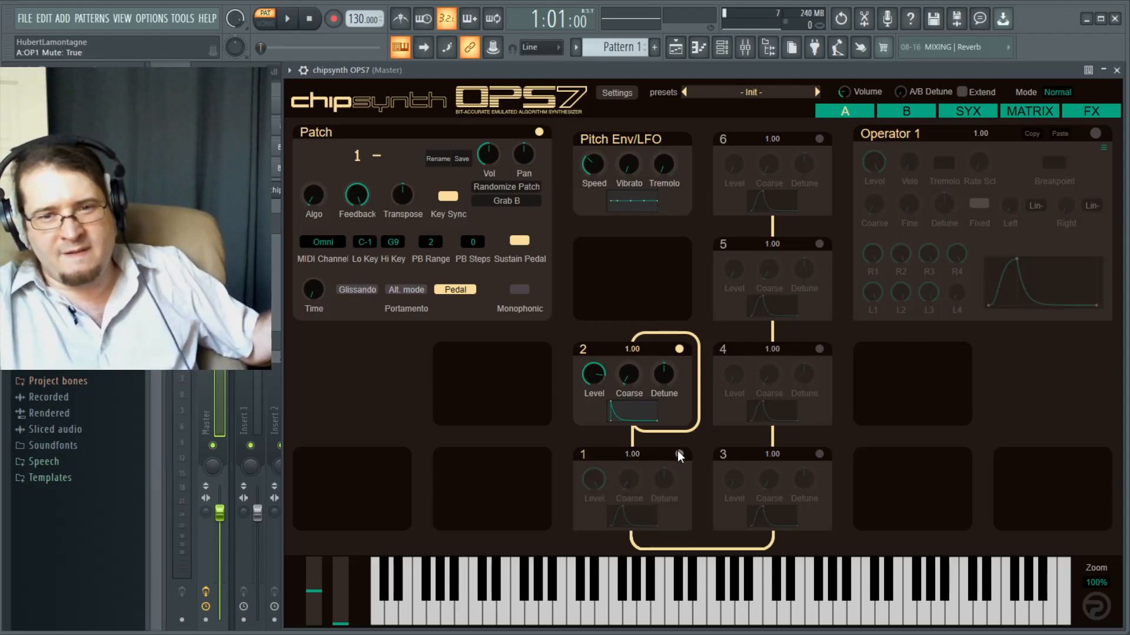
{"action": "left_click", "coordinate": [679, 348]}
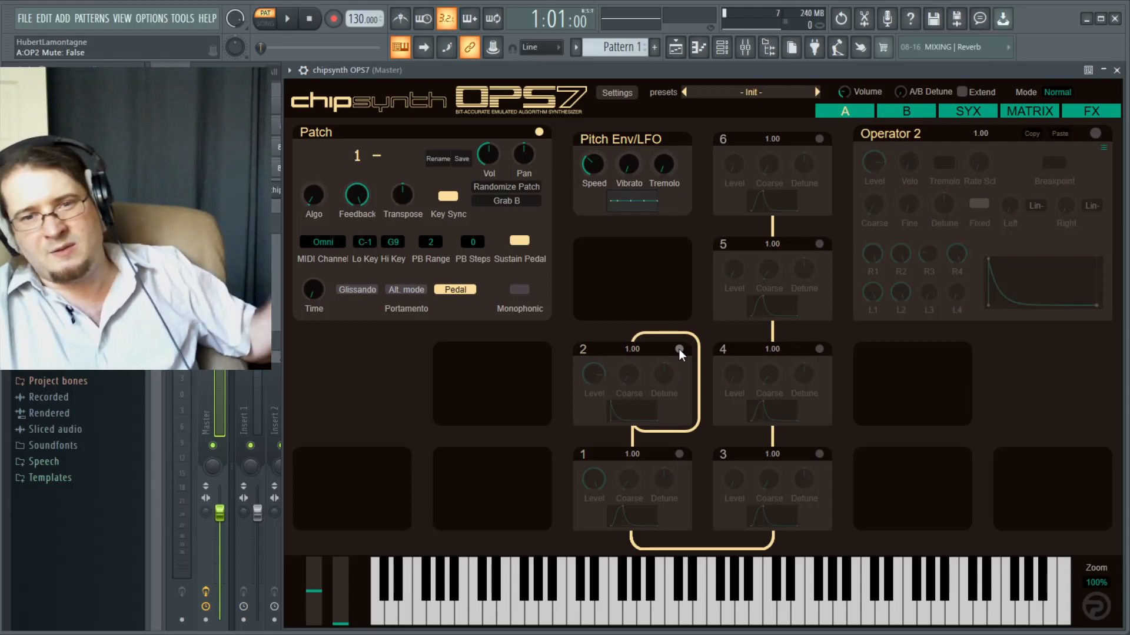
Switch on operators 3, 4, 5 and 6 in the second stack of the algorithm.
{"action": "left_click", "coordinate": [815, 451]}
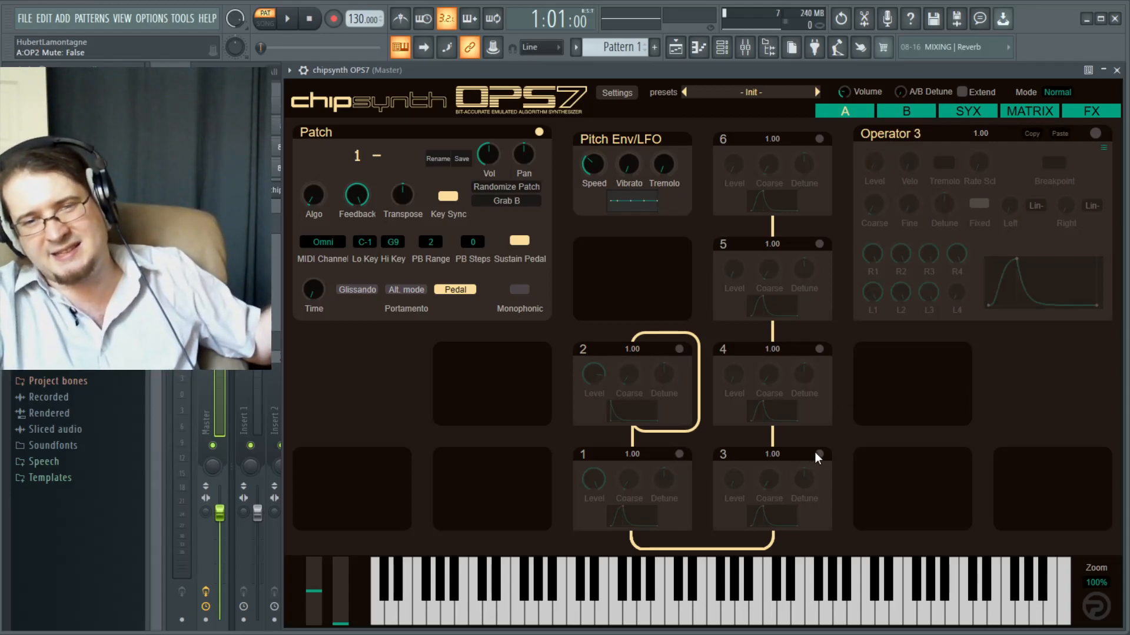
{"action": "left_click", "coordinate": [818, 453]}
{"action": "left_click", "coordinate": [819, 349]}
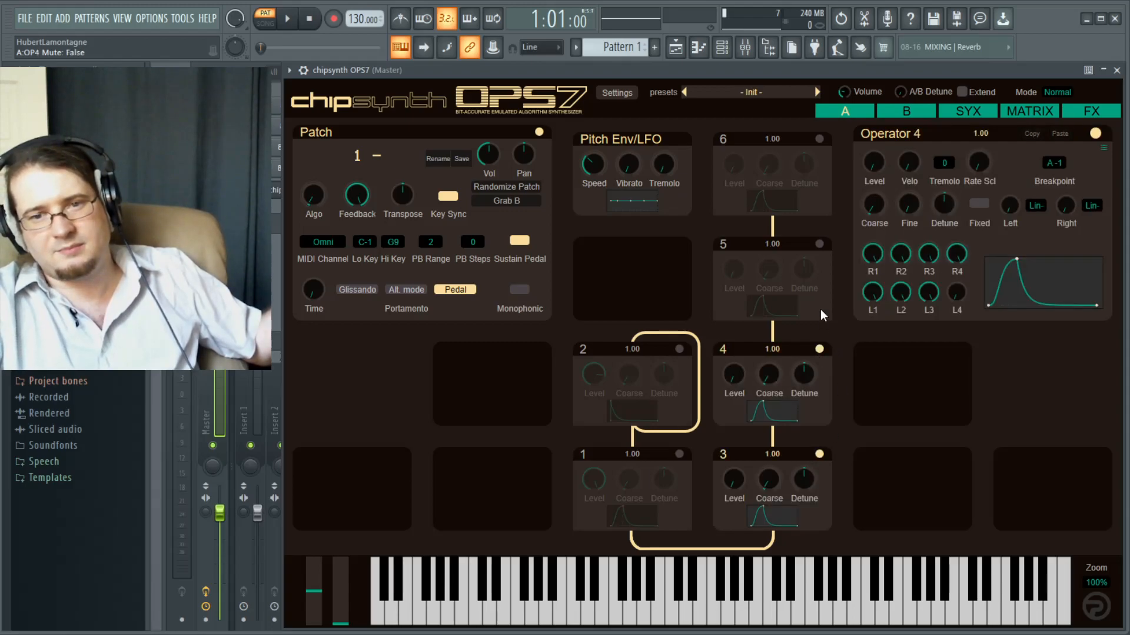
{"action": "left_click", "coordinate": [819, 244]}
{"action": "left_click", "coordinate": [819, 137]}
{"action": "left_click", "coordinate": [819, 139]}
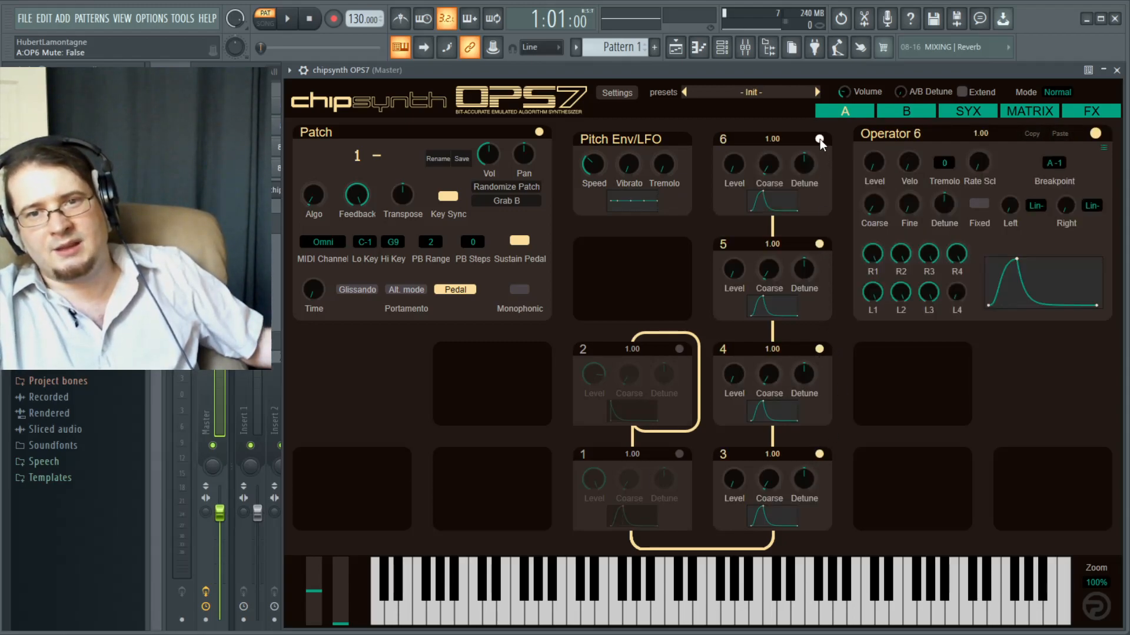
Raise operator 3's level to maximum, set operator 4's level to 72 and bring up the levels of operators 5 and 6.
{"action": "left_click_drag", "start_coordinate": [733, 480], "coordinate": [754, 359]}
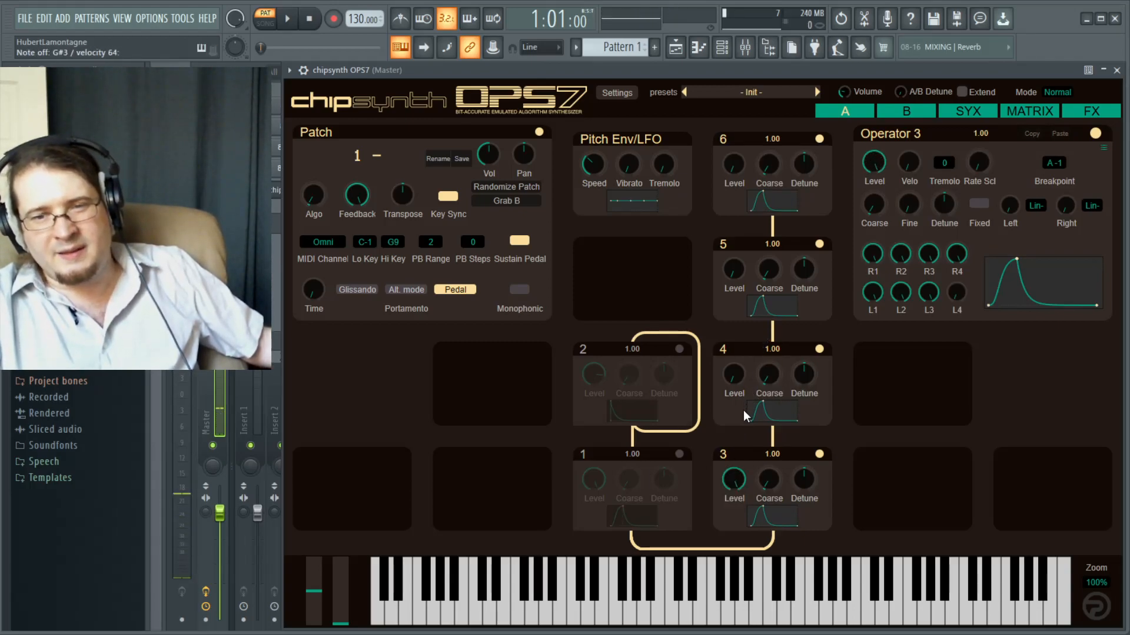
{"action": "left_click_drag", "start_coordinate": [735, 376], "coordinate": [740, 392]}
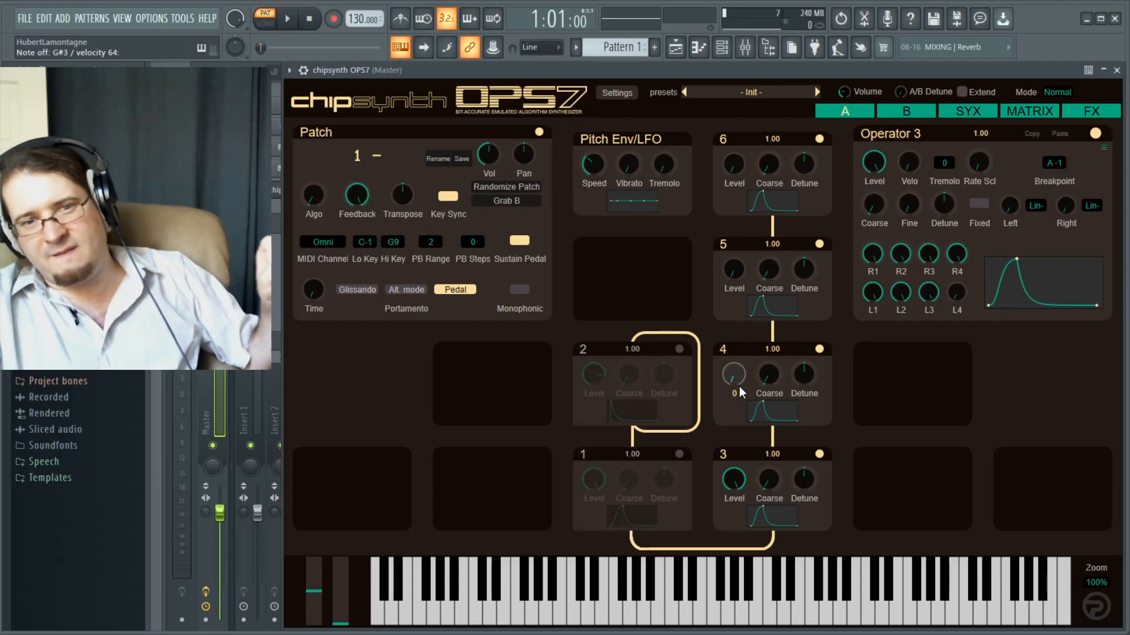
{"action": "left_click_drag", "start_coordinate": [735, 385], "coordinate": [753, 305]}
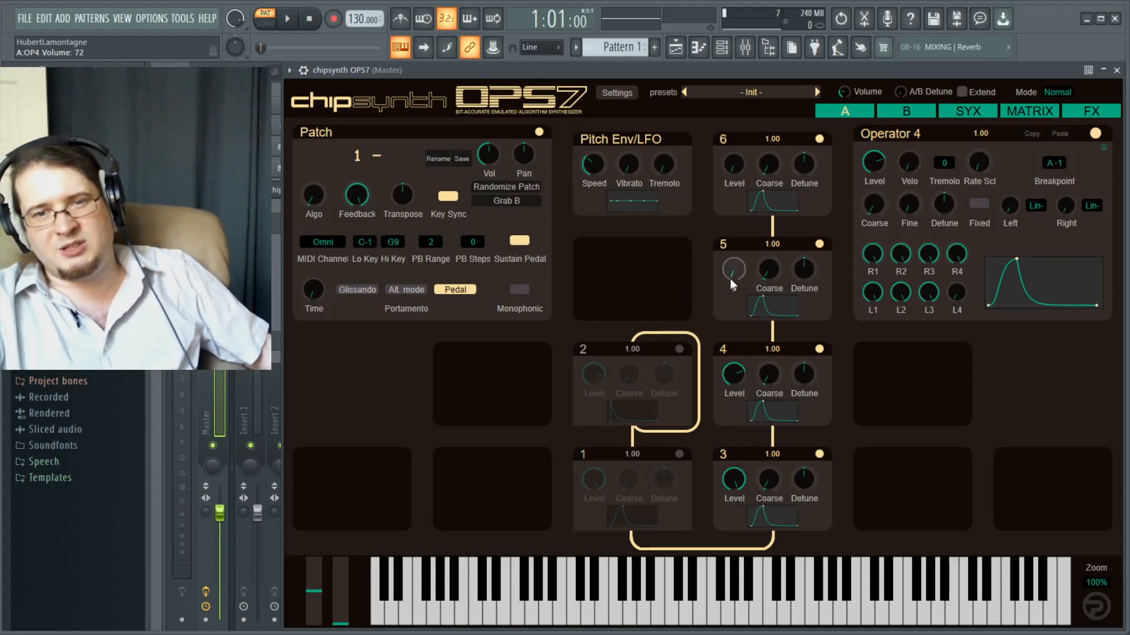
{"action": "left_click_drag", "start_coordinate": [736, 270], "coordinate": [744, 137]}
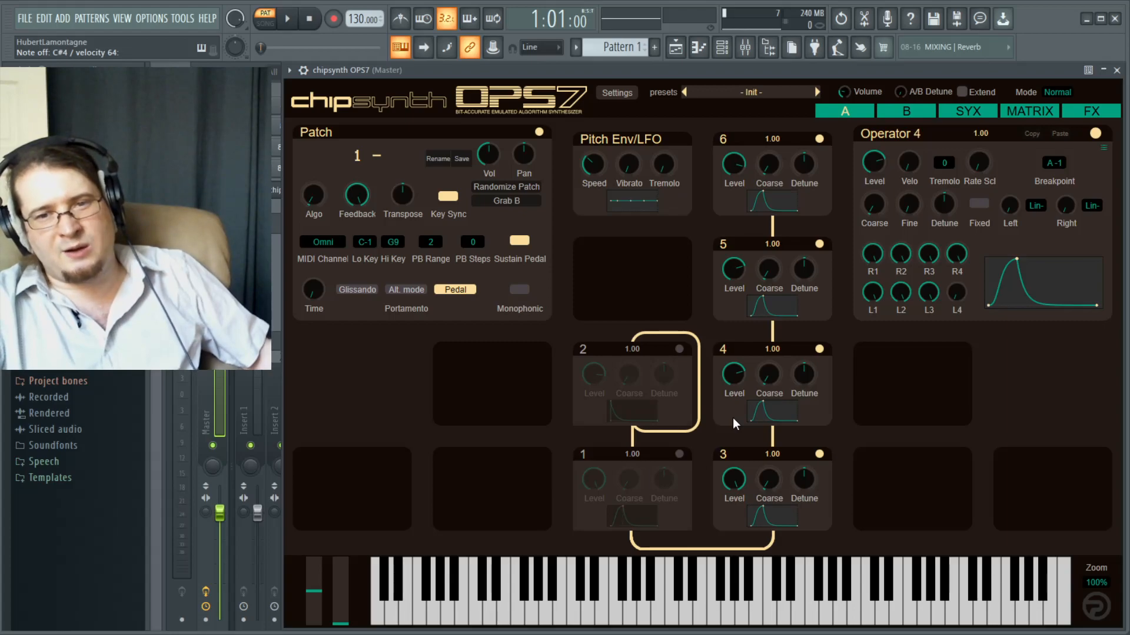
Give operator 4 a decaying envelope with L3 at minimum and R3 at 26.
{"action": "left_click_drag", "start_coordinate": [928, 293], "coordinate": [899, 501]}
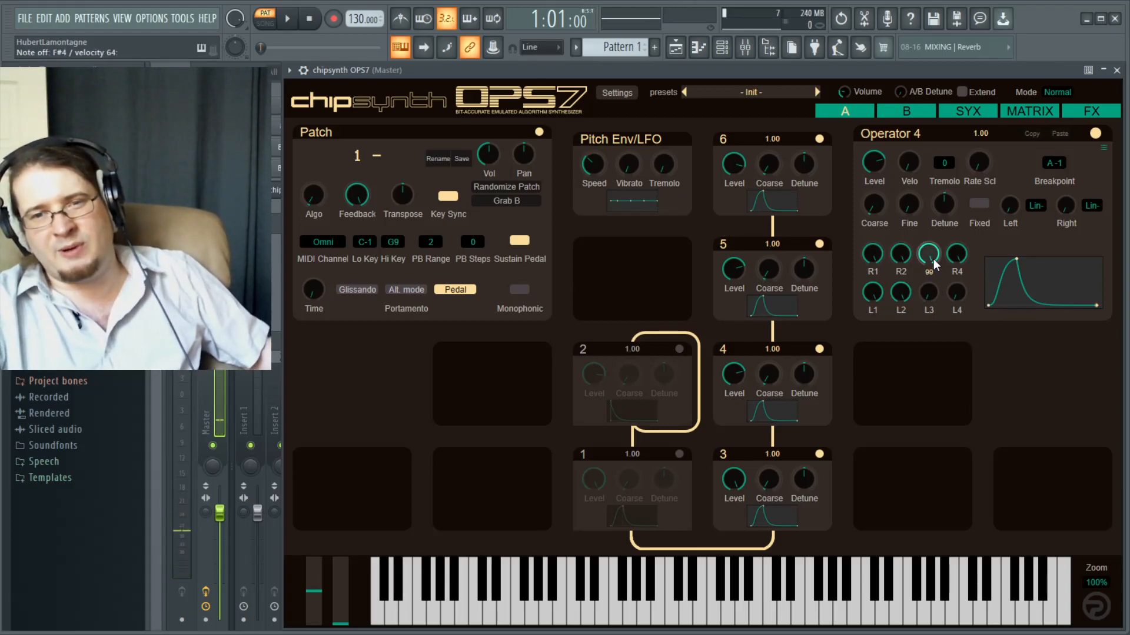
{"action": "left_click_drag", "start_coordinate": [931, 263], "coordinate": [923, 313]}
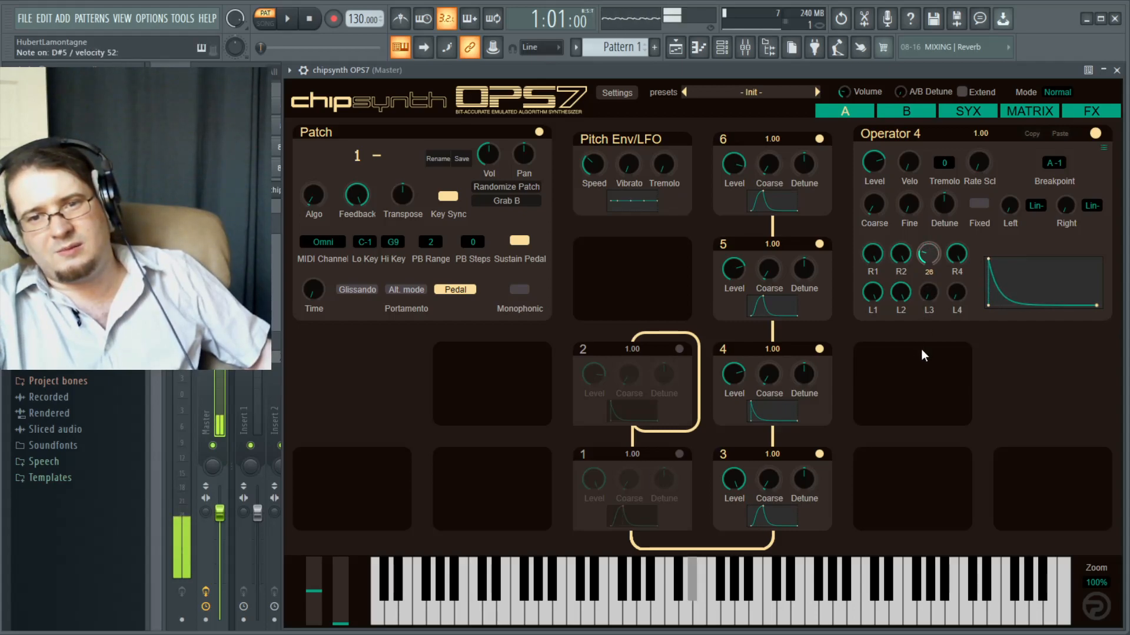
Give operator 5 a decaying envelope with L3 at minimum and R3 at 22.
{"action": "left_click", "coordinate": [813, 309]}
{"action": "mouse_move", "coordinate": [930, 293]}
{"action": "left_click_drag", "start_coordinate": [932, 294], "coordinate": [916, 471]}
{"action": "left_click_drag", "start_coordinate": [929, 244], "coordinate": [915, 346]}
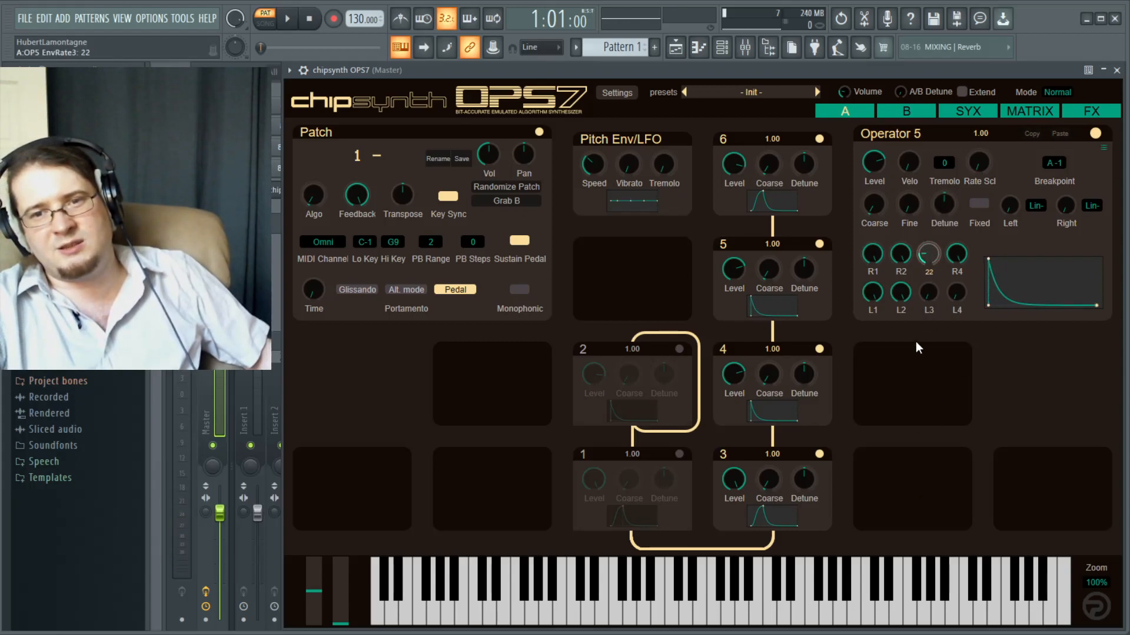
Give operator 6 a decaying envelope with L3 at minimum and R3 at 22.
{"action": "left_click", "coordinate": [806, 202]}
{"action": "mouse_move", "coordinate": [932, 322]}
{"action": "left_click_drag", "start_coordinate": [931, 322], "coordinate": [927, 471]}
{"action": "left_click_drag", "start_coordinate": [941, 246], "coordinate": [917, 335]}
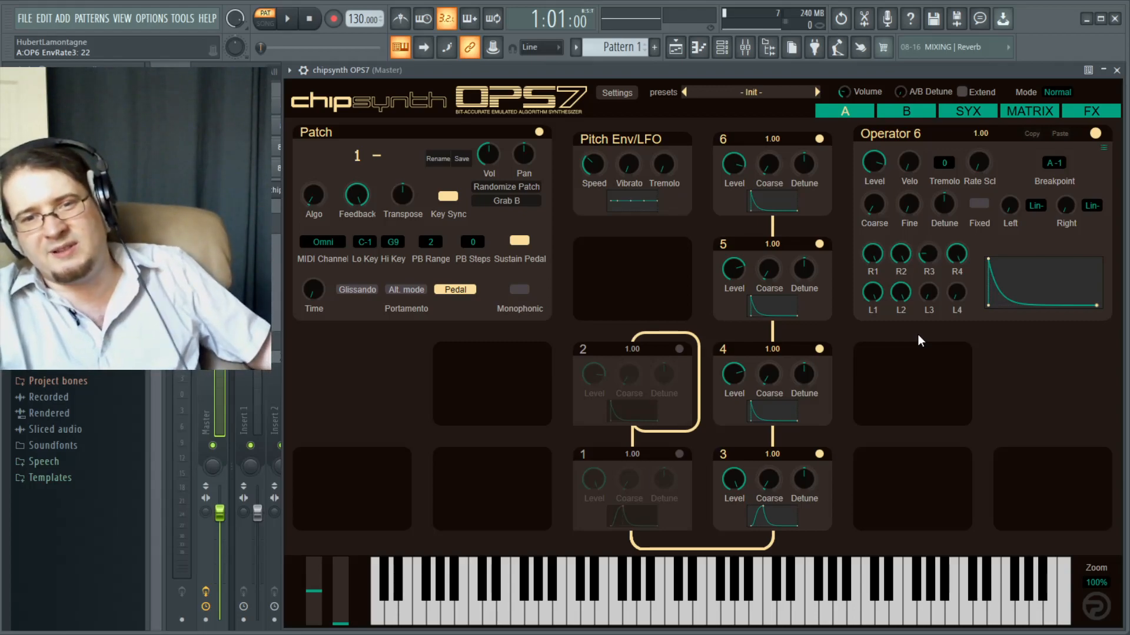
Switch operators 1 and 2 back on and detune both downward, with operator 2 at -7.
{"action": "left_click", "coordinate": [680, 455]}
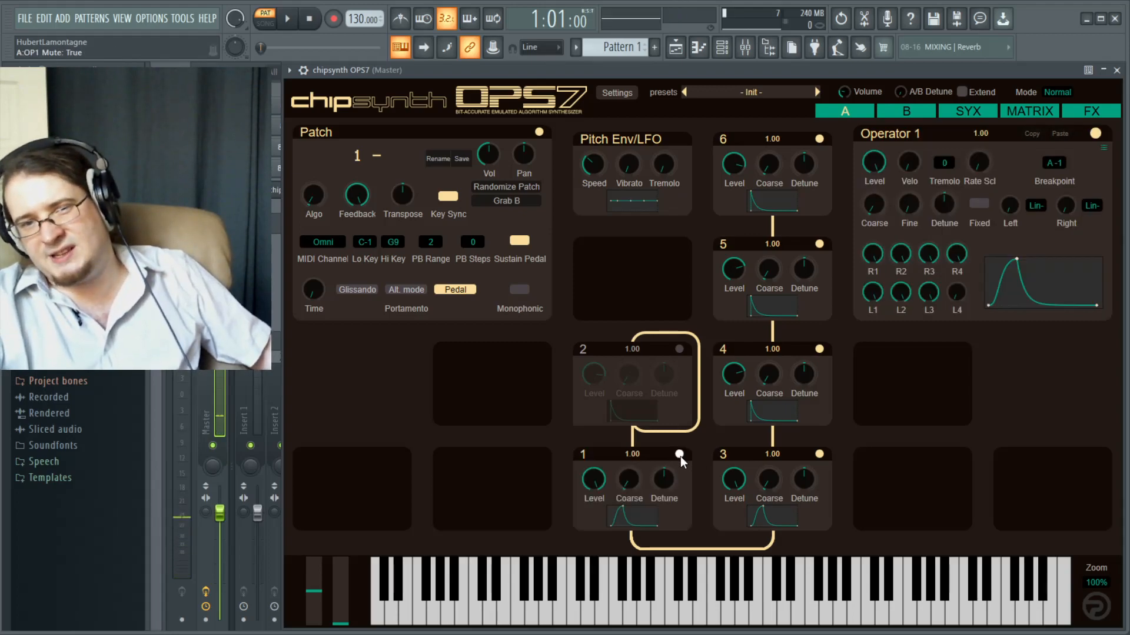
{"action": "left_click", "coordinate": [679, 348]}
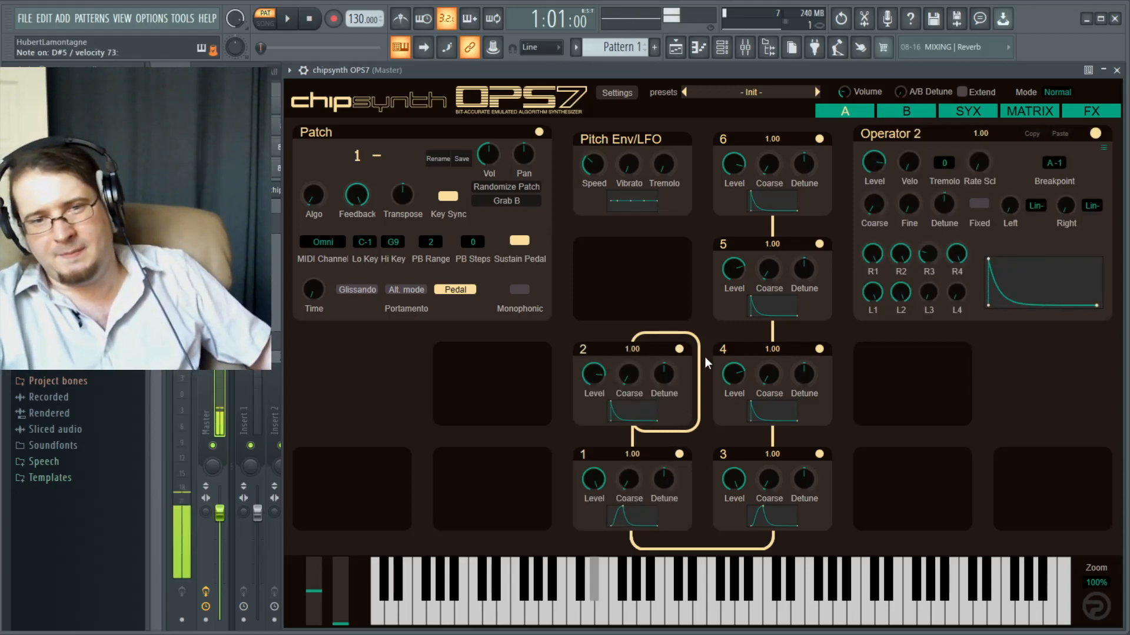
{"action": "mouse_move", "coordinate": [665, 374]}
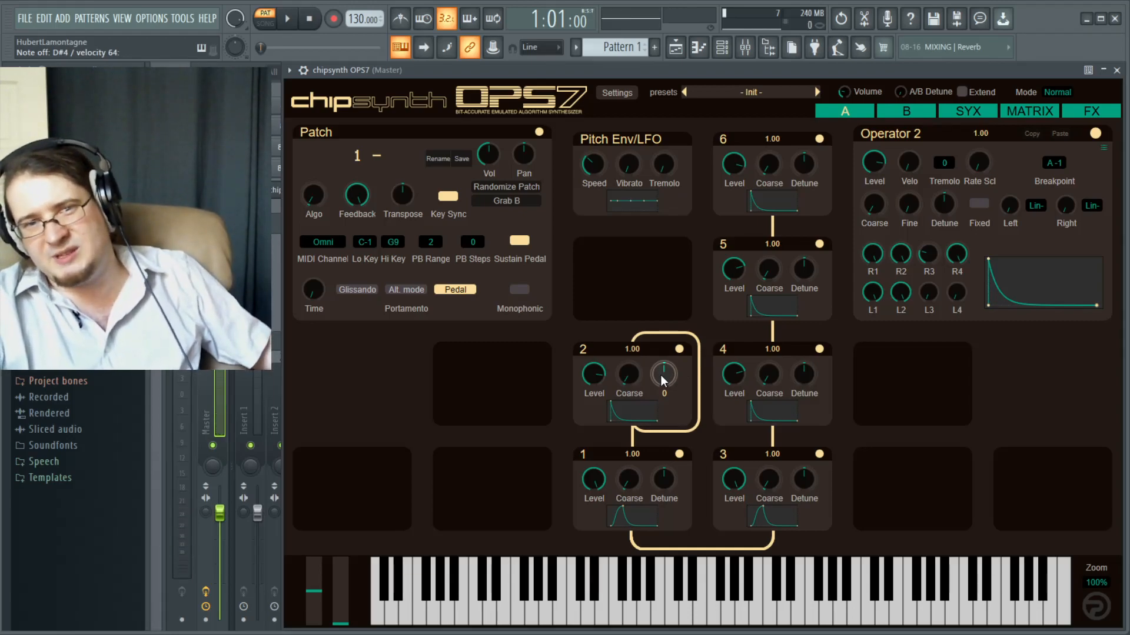
{"action": "left_click_drag", "start_coordinate": [661, 376], "coordinate": [642, 575]}
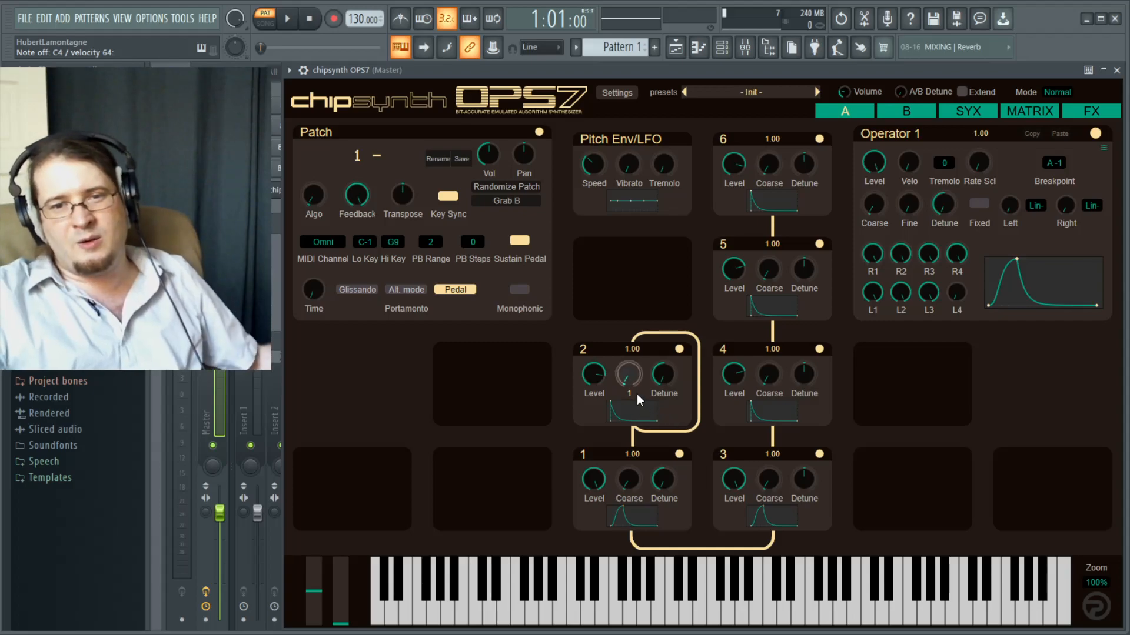
Audition coarse tuning 2 on operators 1, 4 and 6, and 2 and 4 on operator 2.
{"action": "scroll", "coordinate": [631, 383], "scroll_direction": "up", "scroll_amount": 1}
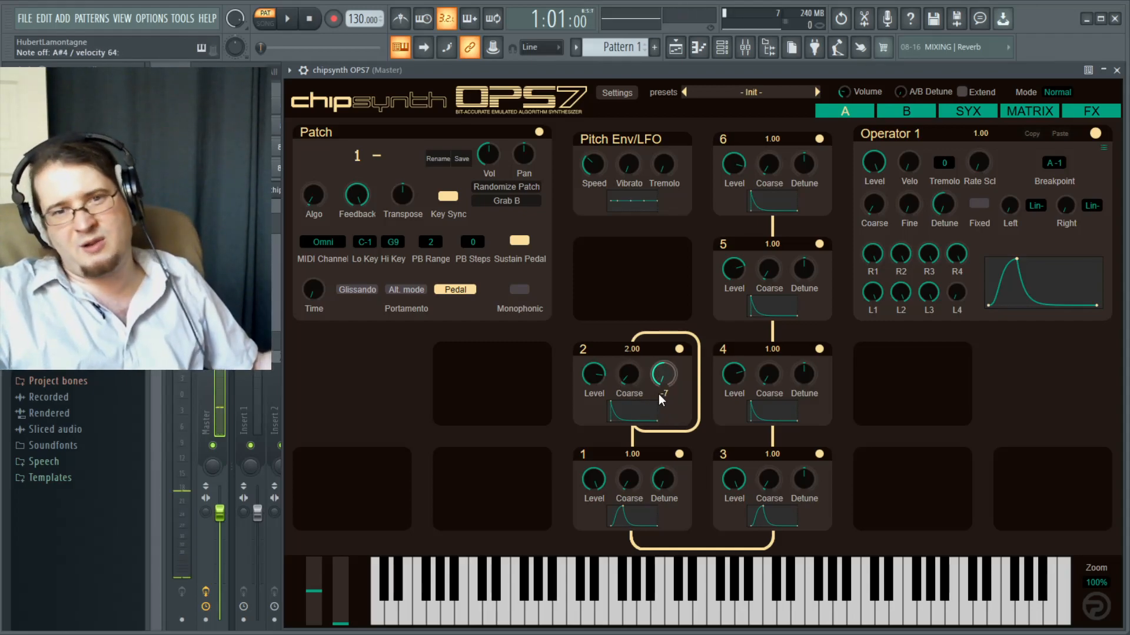
{"action": "scroll", "coordinate": [769, 376], "scroll_direction": "up", "scroll_amount": 1}
{"action": "scroll", "coordinate": [768, 271], "scroll_direction": "up", "scroll_amount": 1}
{"action": "scroll", "coordinate": [767, 171], "scroll_direction": "up", "scroll_amount": 1}
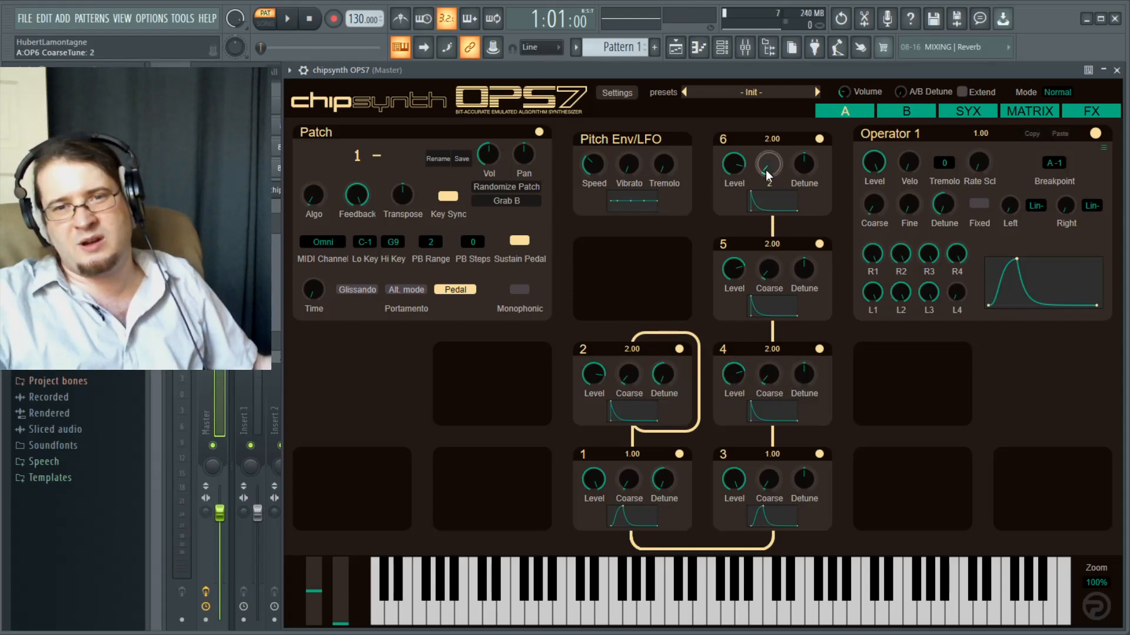
{"action": "scroll", "coordinate": [630, 479], "scroll_direction": "up", "scroll_amount": 1}
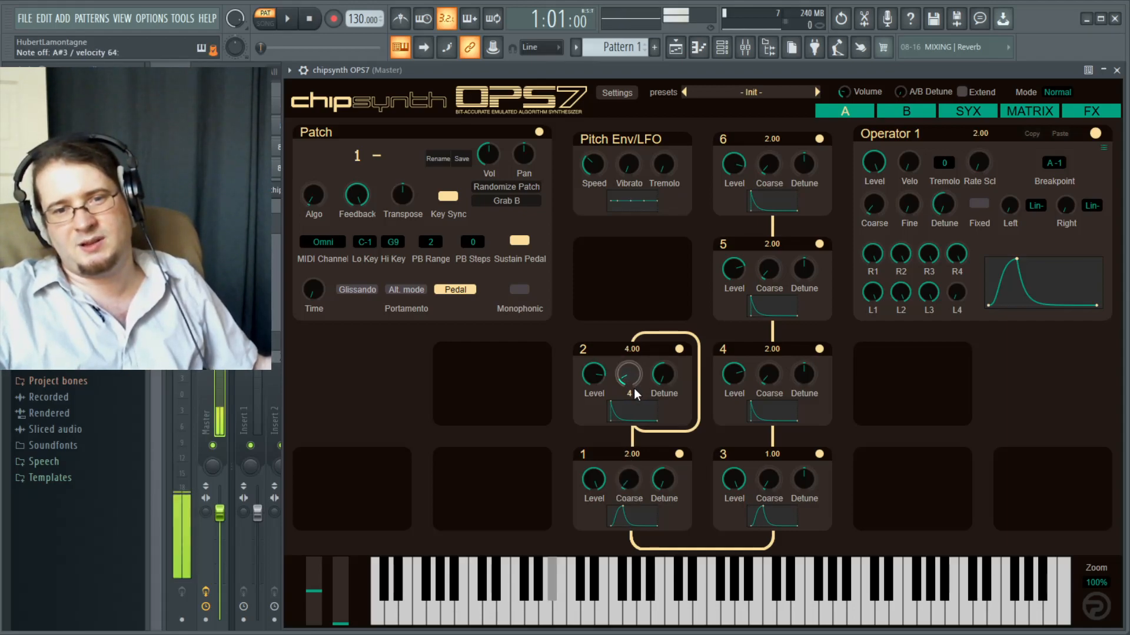
Return all operators' coarse tuning to 1, trying operator 5 at 2 and operator 6 at 0 along the way.
{"action": "scroll", "coordinate": [639, 482], "scroll_direction": "down", "scroll_amount": 1}
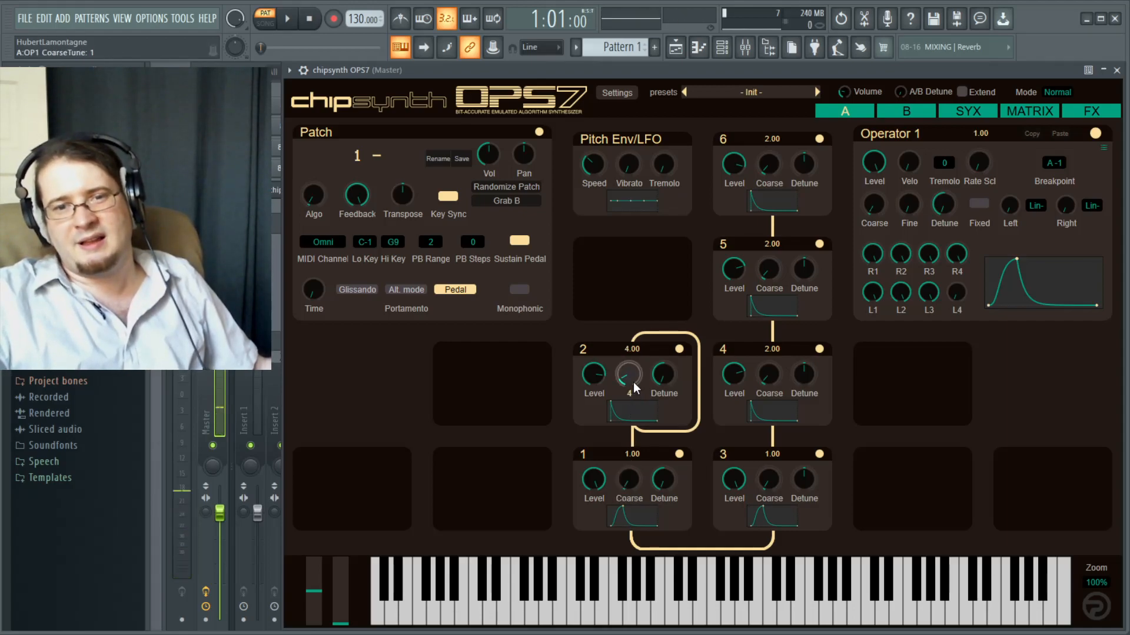
{"action": "scroll", "coordinate": [630, 379], "scroll_direction": "down", "scroll_amount": 2}
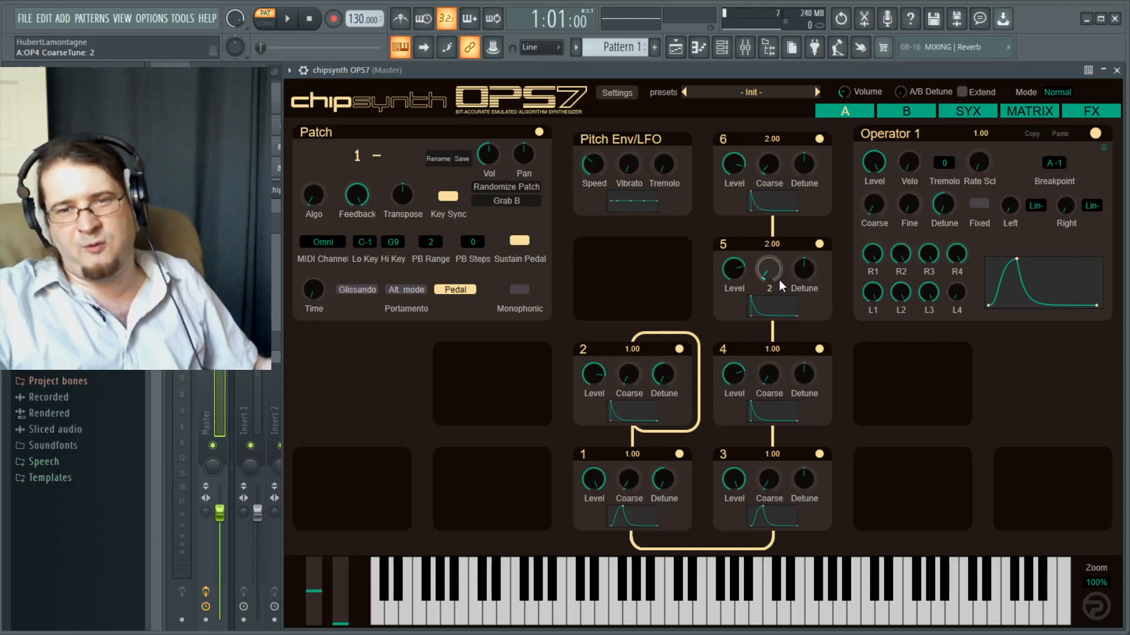
{"action": "scroll", "coordinate": [767, 270], "scroll_direction": "down", "scroll_amount": 1}
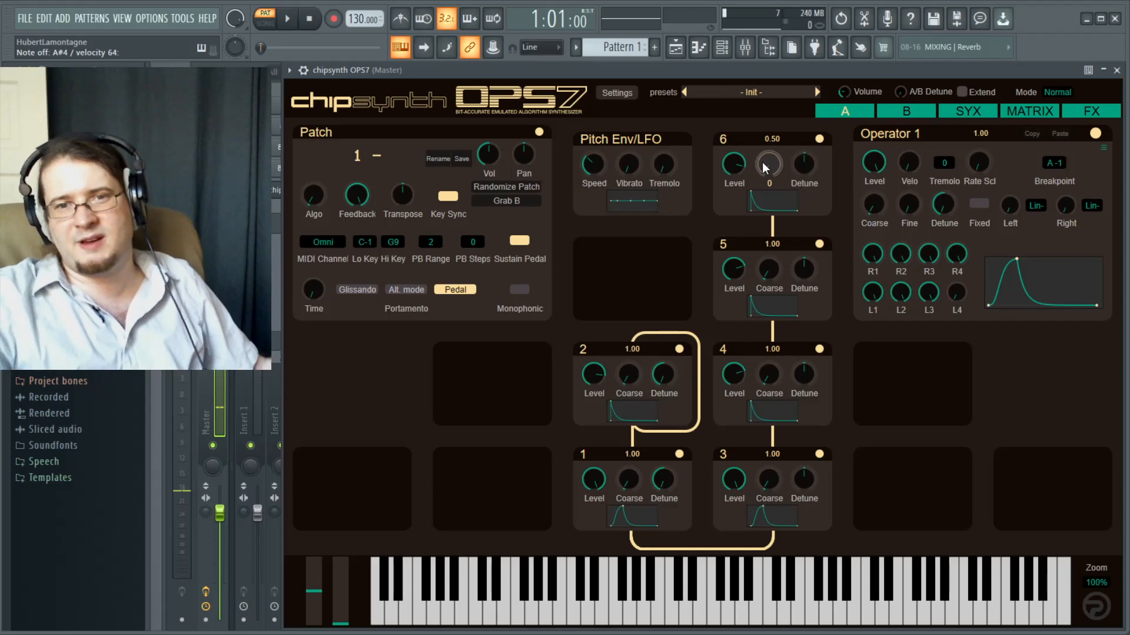
{"action": "scroll", "coordinate": [767, 170], "scroll_direction": "up", "scroll_amount": 1}
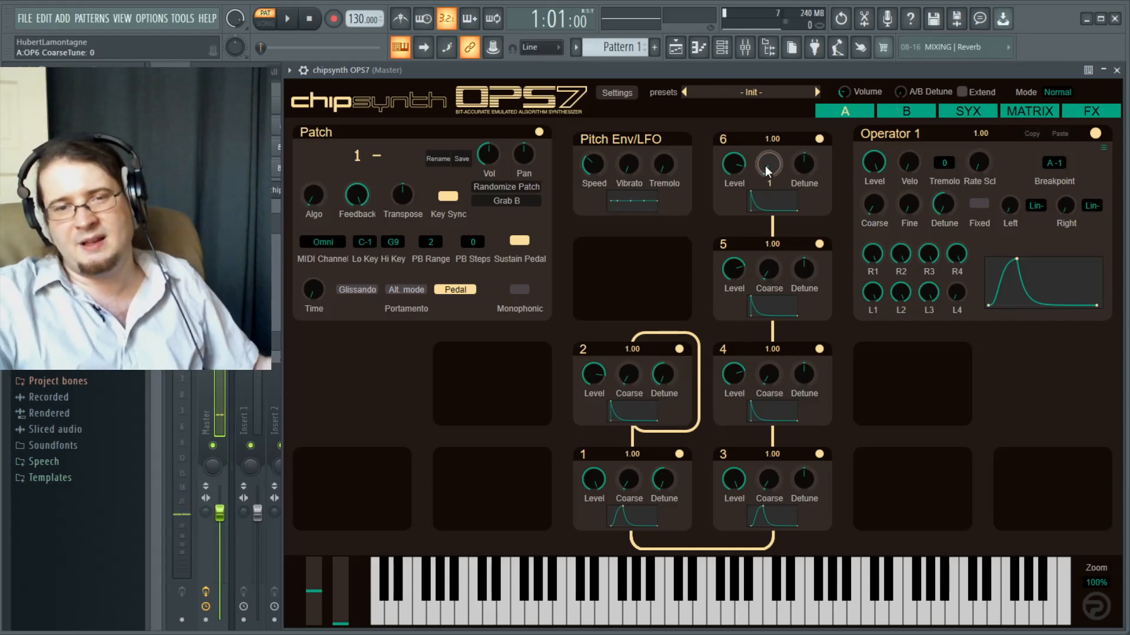
Try fixed-frequency mode on operator 5, turn it off and set the operator's coarse tuning to 7.
{"action": "left_click", "coordinate": [732, 312]}
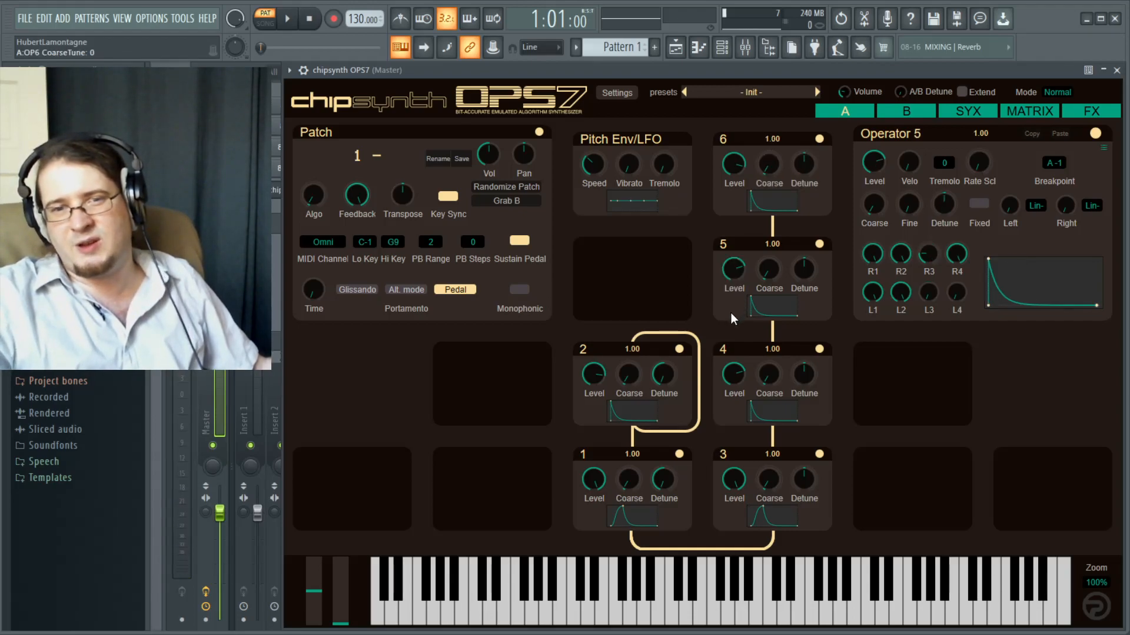
{"action": "left_click", "coordinate": [979, 203]}
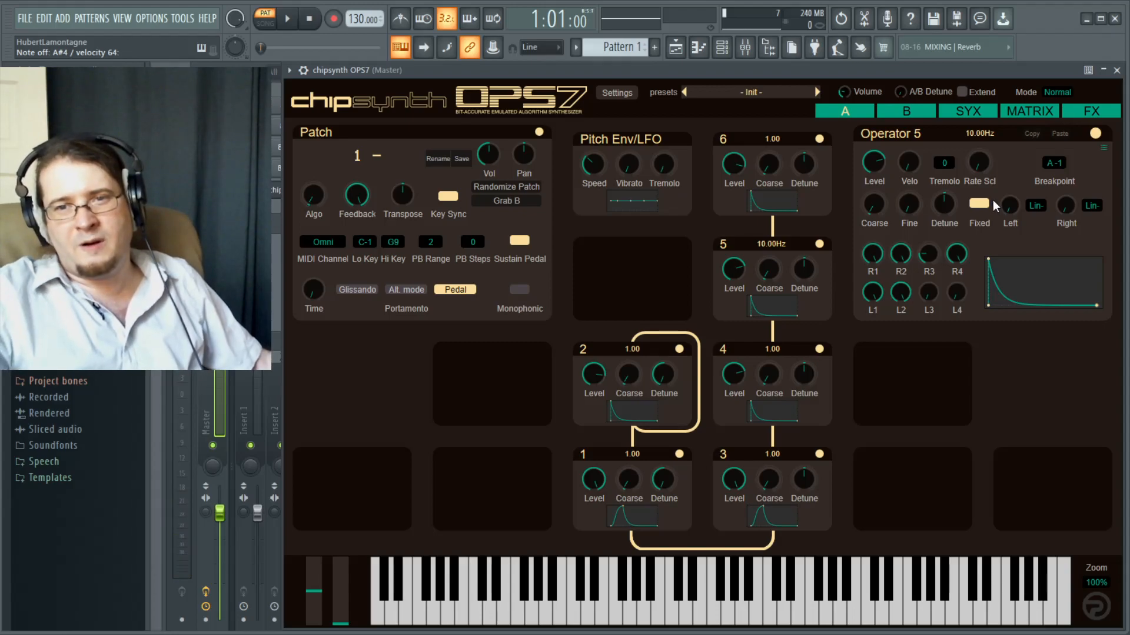
{"action": "left_click", "coordinate": [979, 203]}
{"action": "left_click_drag", "start_coordinate": [776, 281], "coordinate": [782, 256]}
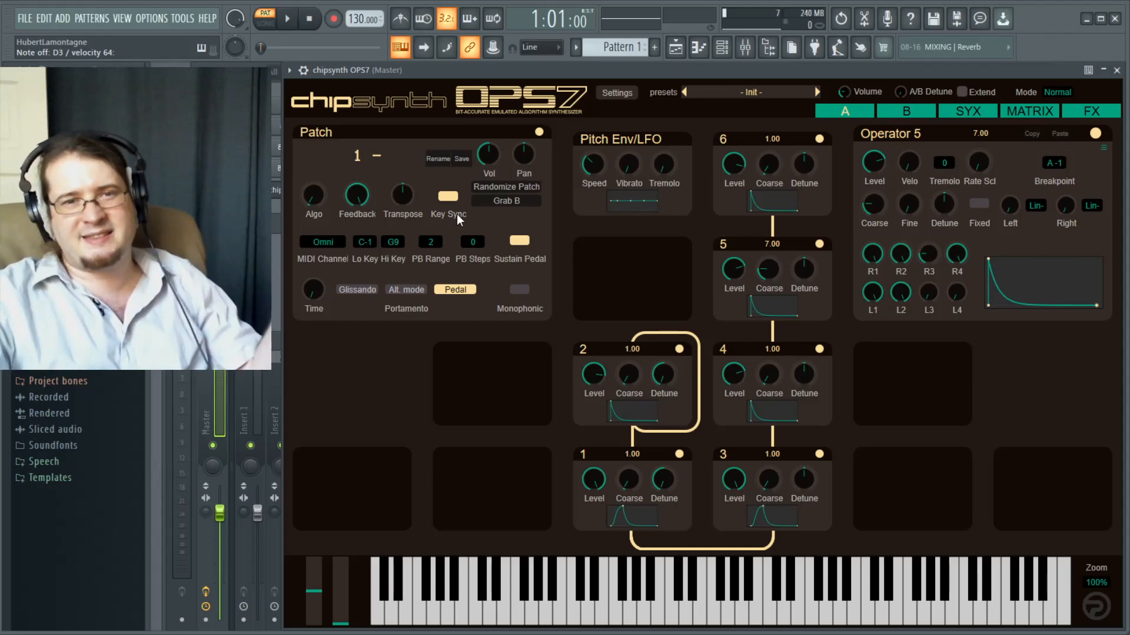
Step the patch through the algorithms, including 5 and 10, up to algorithm 16.
{"action": "scroll", "coordinate": [328, 202], "scroll_direction": "up", "scroll_amount": 2}
{"action": "scroll", "coordinate": [327, 203], "scroll_direction": "up", "scroll_amount": 3}
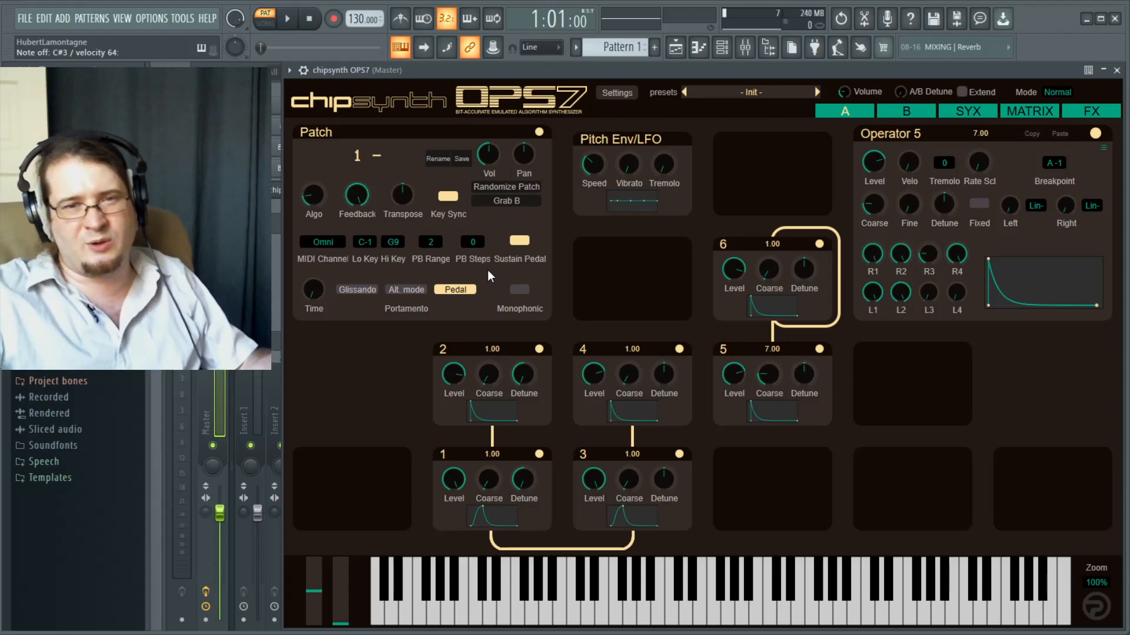
{"action": "scroll", "coordinate": [316, 196], "scroll_direction": "up", "scroll_amount": 5}
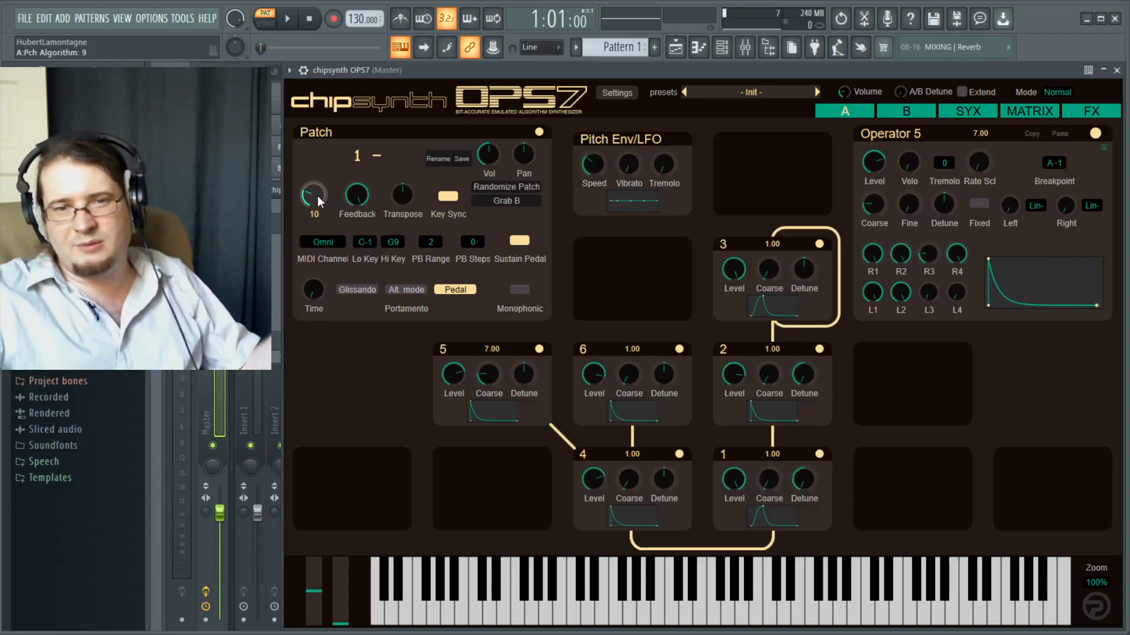
{"action": "scroll", "coordinate": [317, 195], "scroll_direction": "up", "scroll_amount": 6}
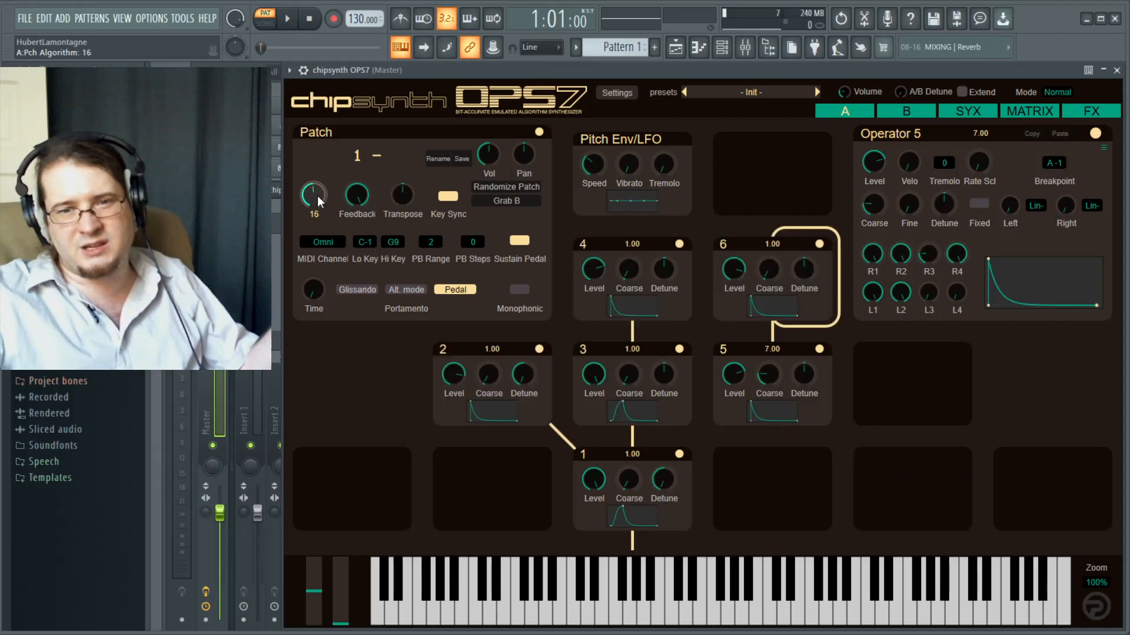